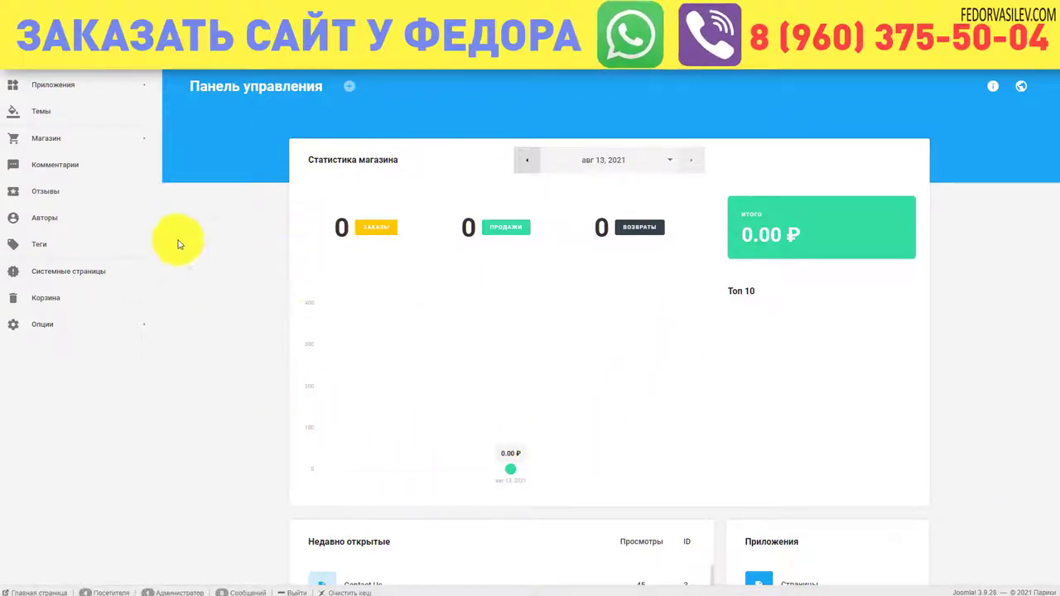
Go to the store's payment methods and bring up the selection of payment systems for adding a new one.
{"action": "mouse_move", "coordinate": [73, 139]}
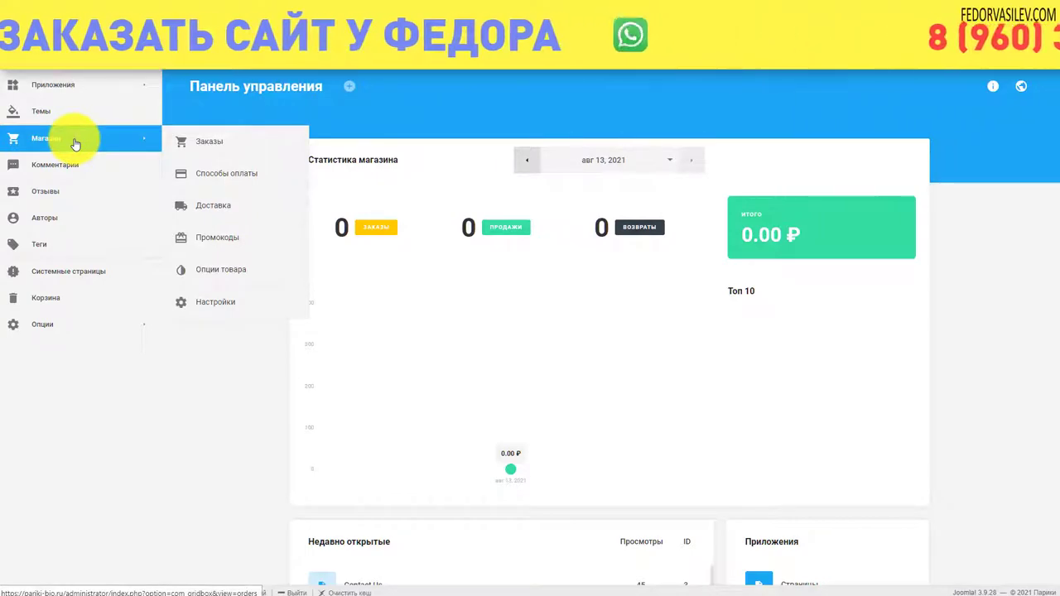
{"action": "left_click", "coordinate": [251, 172]}
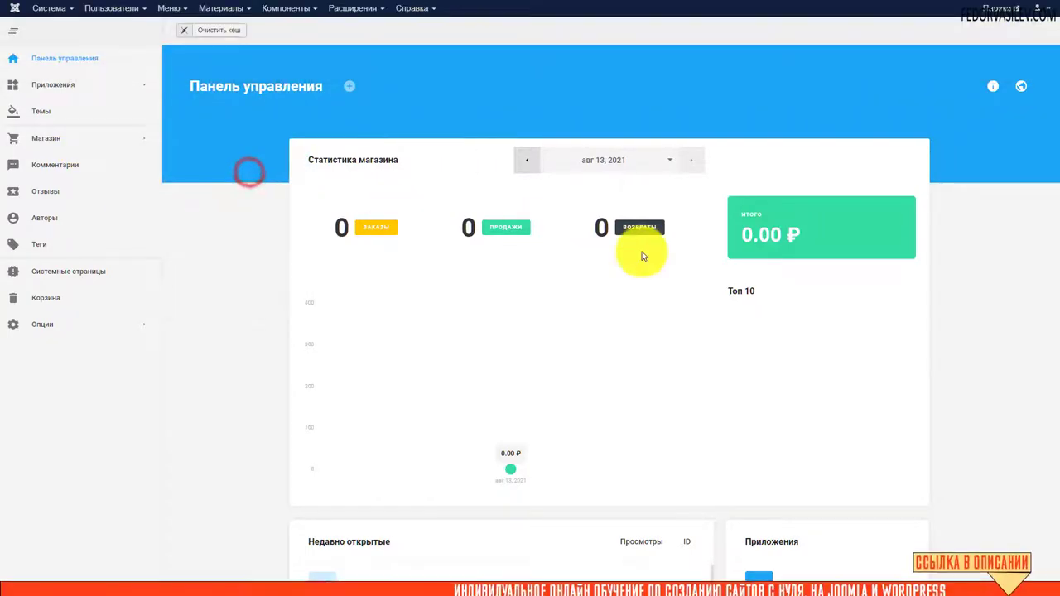
{"action": "left_click", "coordinate": [1014, 539]}
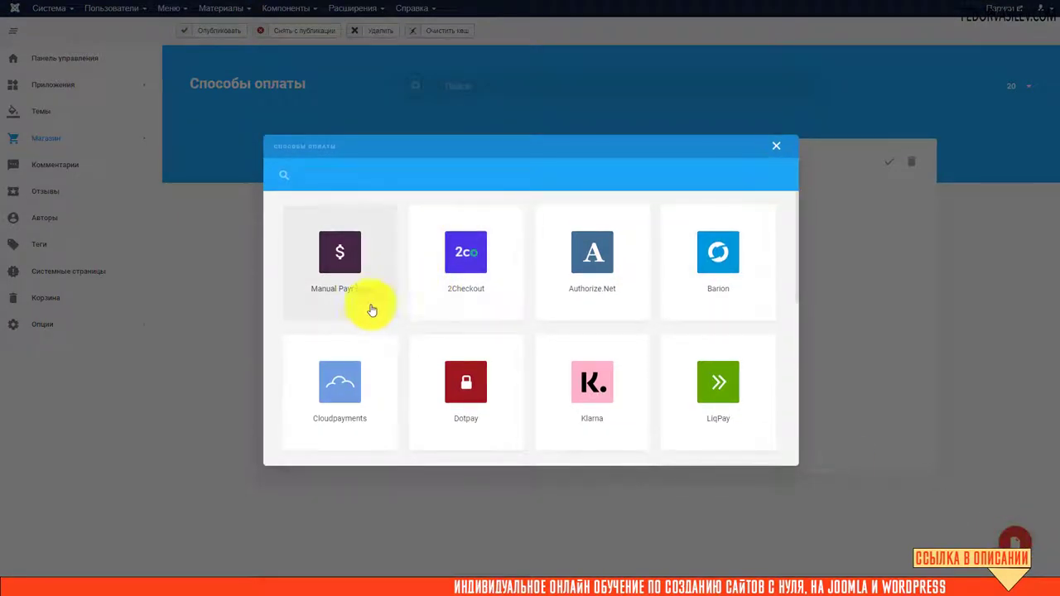
Examine the payment systems offered for the store, from Manual Payment through PayPal to YooKassa, and close the selection.
{"action": "scroll", "coordinate": [390, 306], "scroll_direction": "down", "scroll_amount": 2}
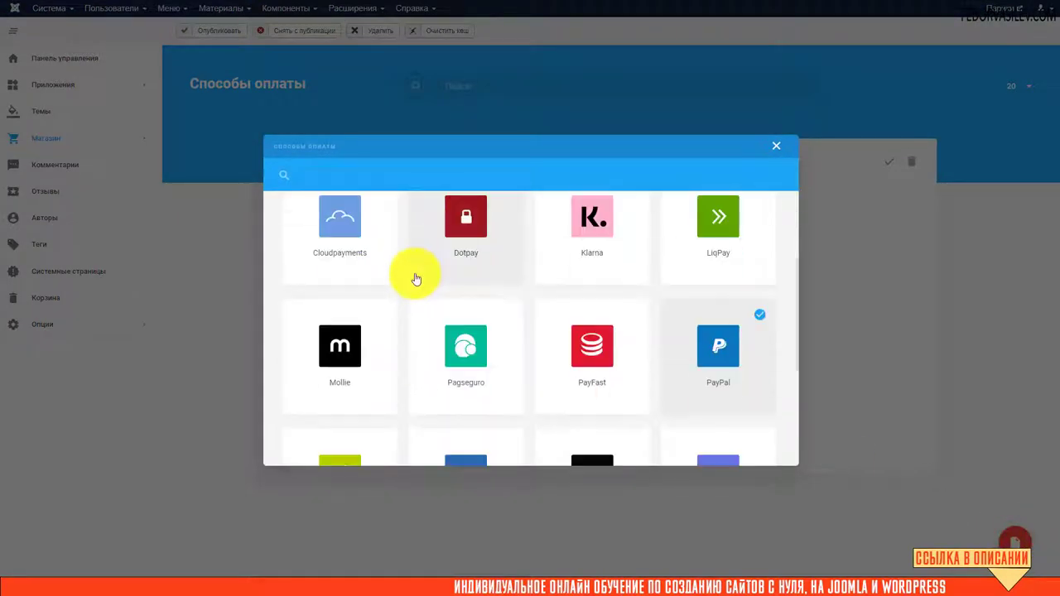
{"action": "scroll", "coordinate": [416, 279], "scroll_direction": "down", "scroll_amount": 3}
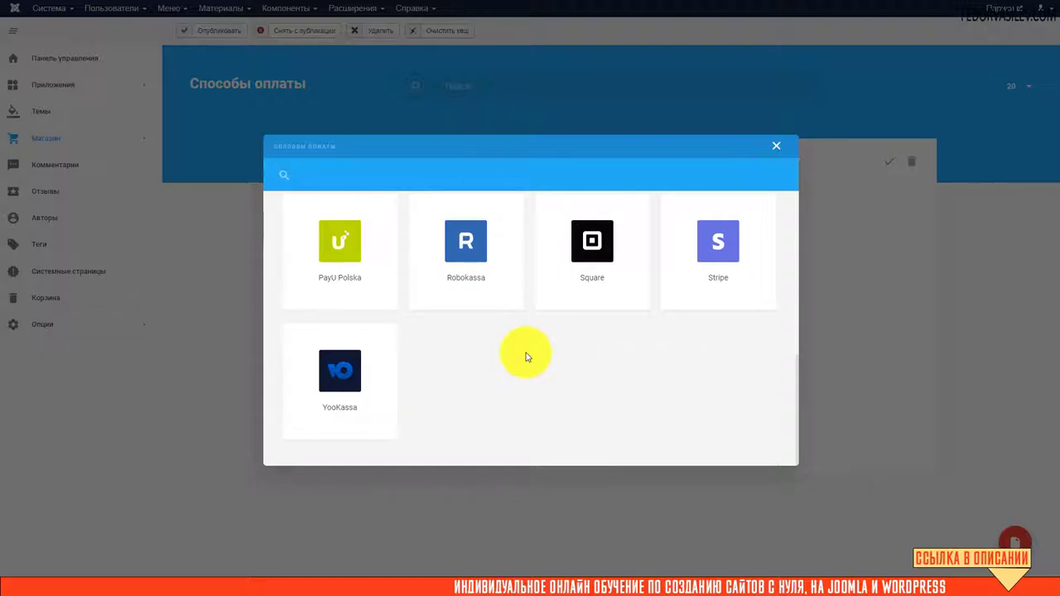
{"action": "scroll", "coordinate": [577, 367], "scroll_direction": "up", "scroll_amount": 2}
{"action": "scroll", "coordinate": [577, 367], "scroll_direction": "up", "scroll_amount": 3}
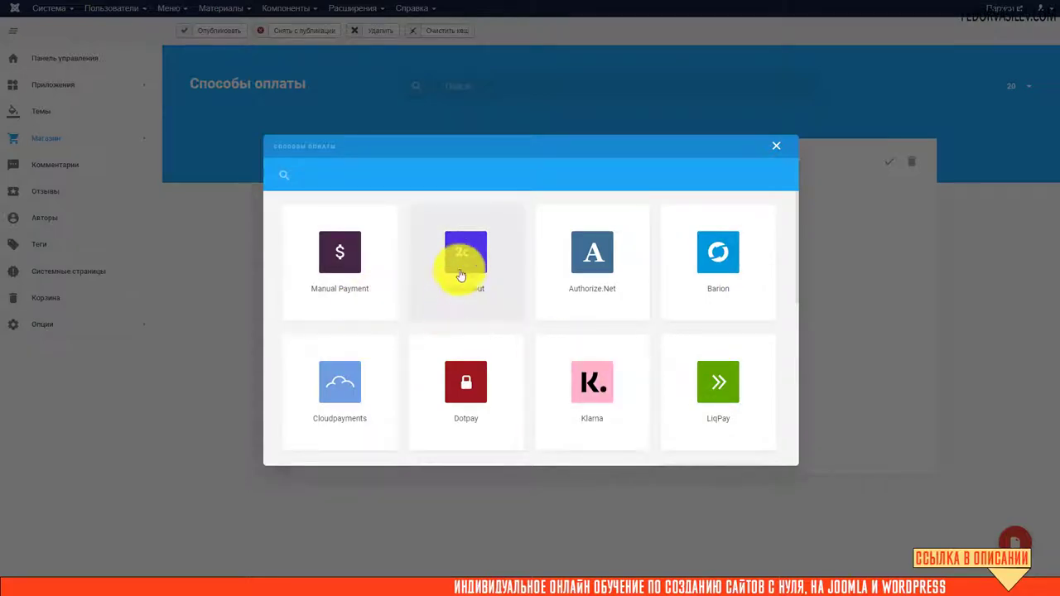
{"action": "scroll", "coordinate": [456, 278], "scroll_direction": "down", "scroll_amount": 1}
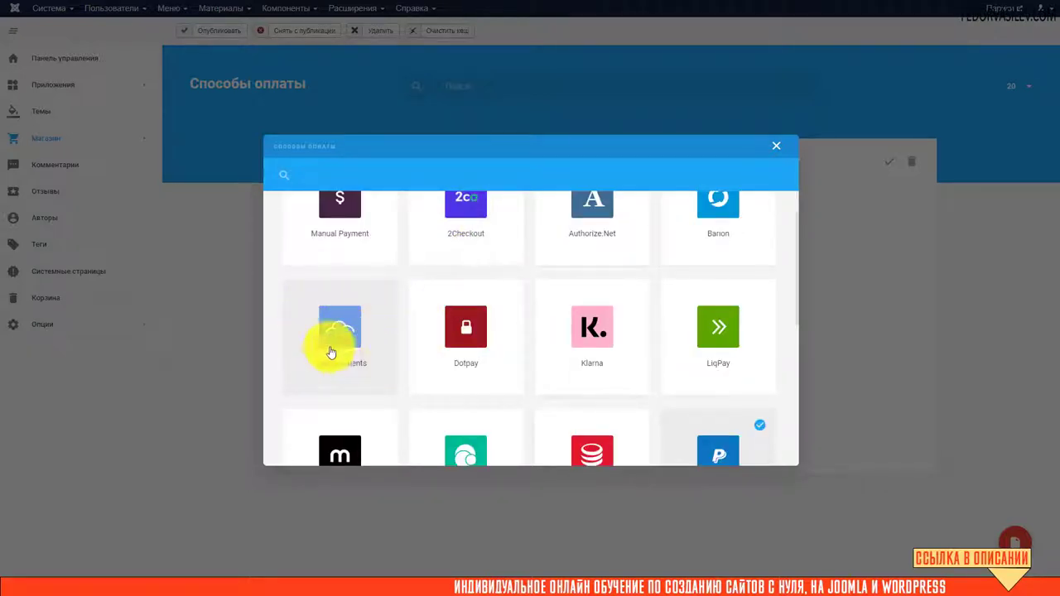
{"action": "scroll", "coordinate": [319, 318], "scroll_direction": "down", "scroll_amount": 2}
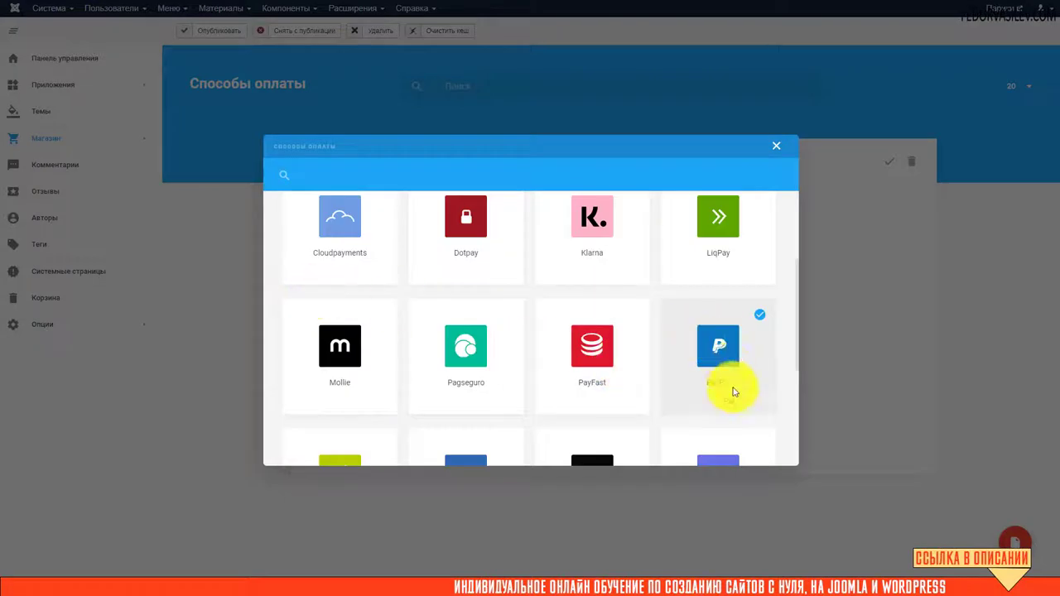
{"action": "scroll", "coordinate": [447, 361], "scroll_direction": "down", "scroll_amount": 2}
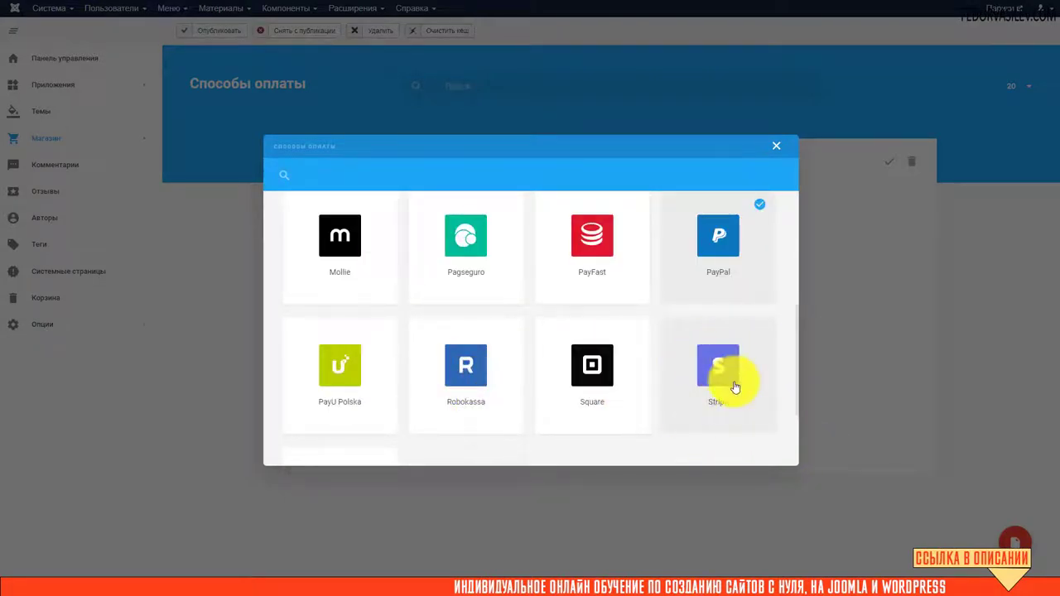
{"action": "scroll", "coordinate": [367, 359], "scroll_direction": "down", "scroll_amount": 2}
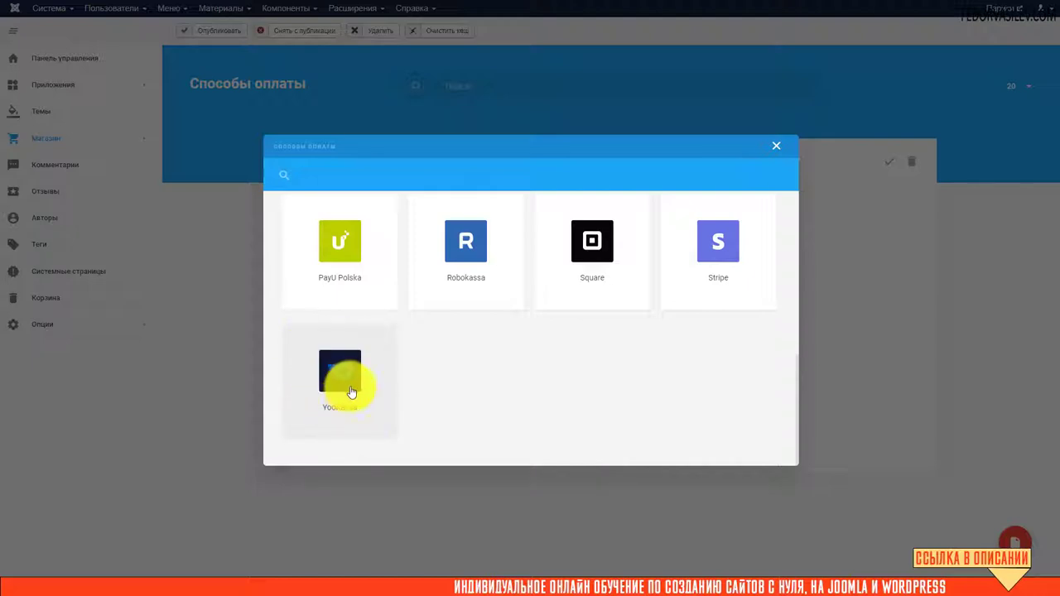
{"action": "scroll", "coordinate": [452, 419], "scroll_direction": "up", "scroll_amount": 5}
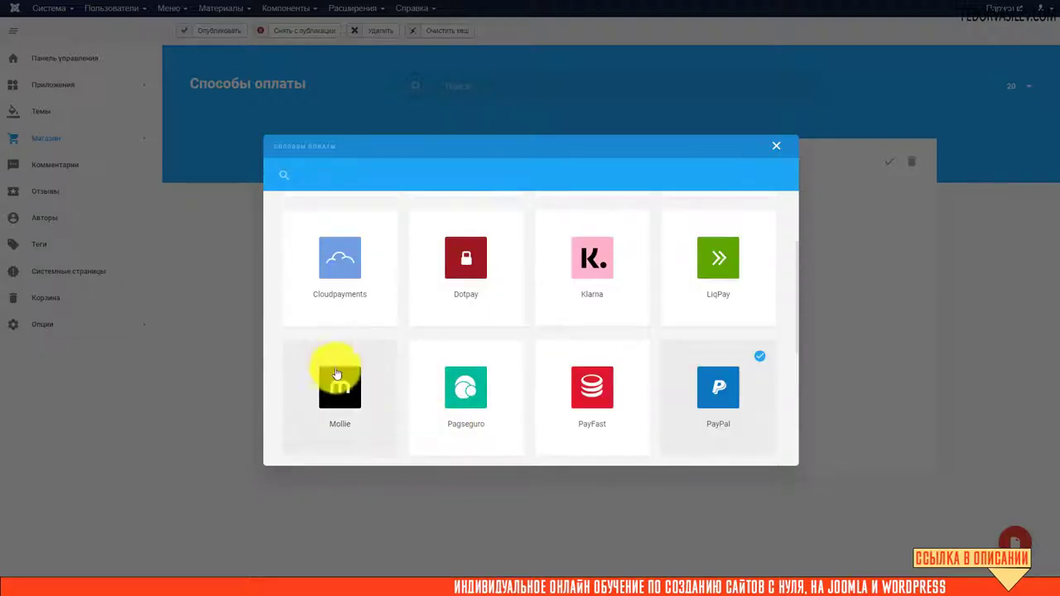
{"action": "scroll", "coordinate": [502, 440], "scroll_direction": "up", "scroll_amount": 3}
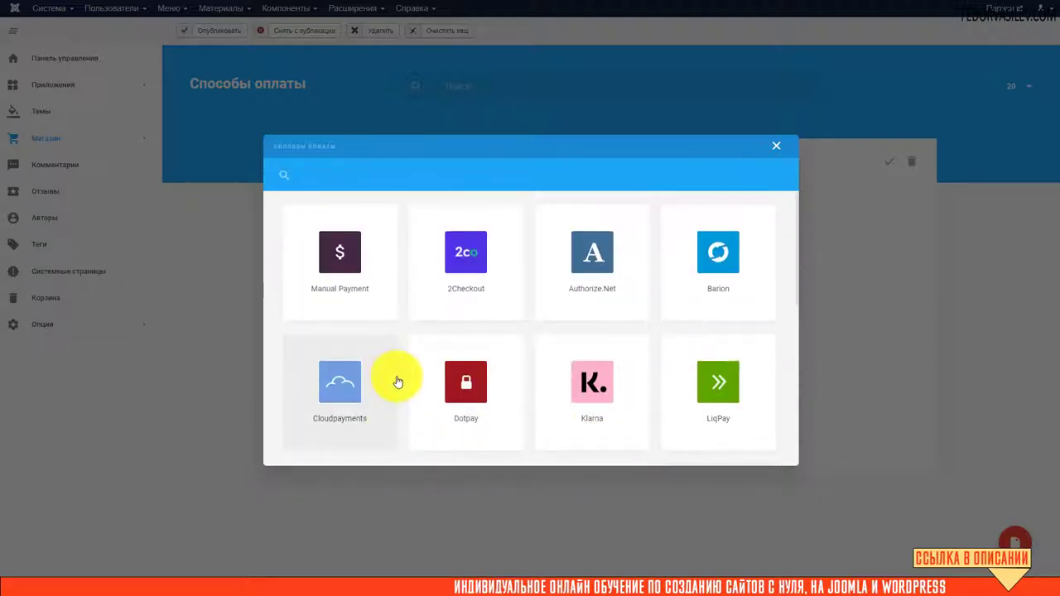
{"action": "scroll", "coordinate": [669, 367], "scroll_direction": "down", "scroll_amount": 3}
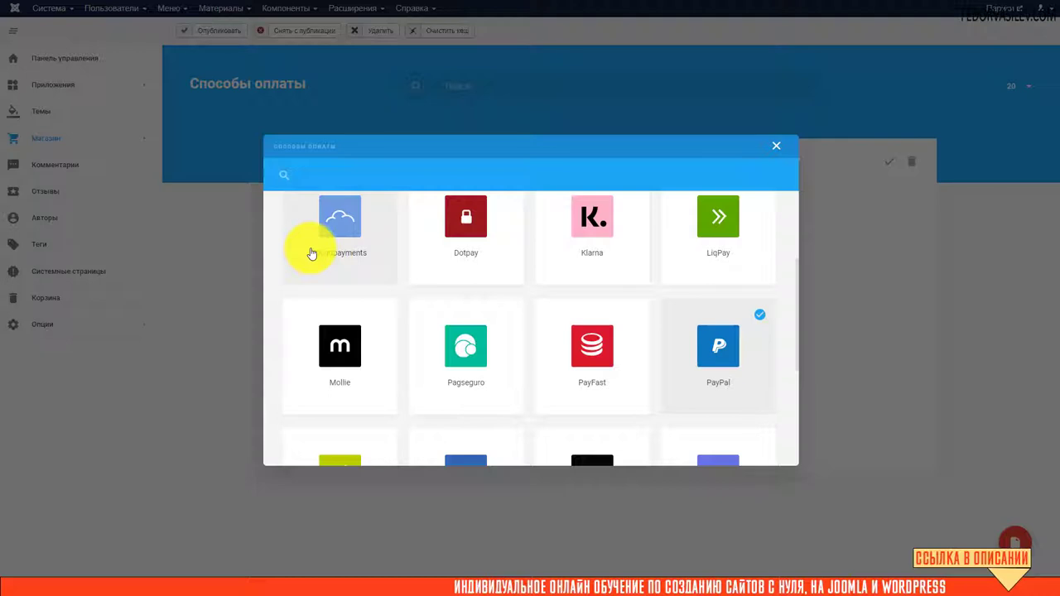
{"action": "scroll", "coordinate": [313, 257], "scroll_direction": "down", "scroll_amount": 1}
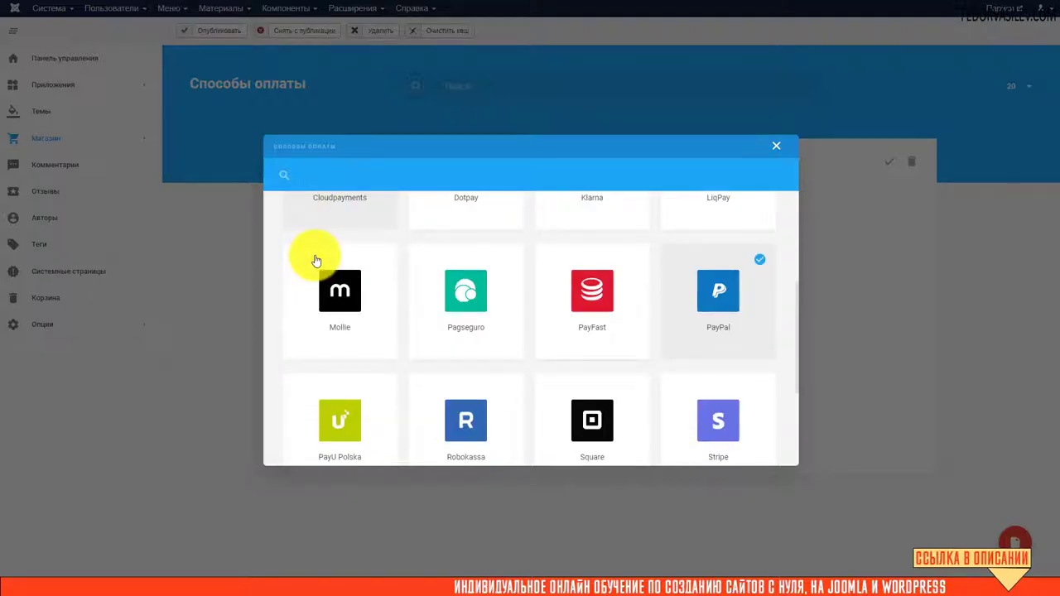
{"action": "scroll", "coordinate": [315, 256], "scroll_direction": "down", "scroll_amount": 2}
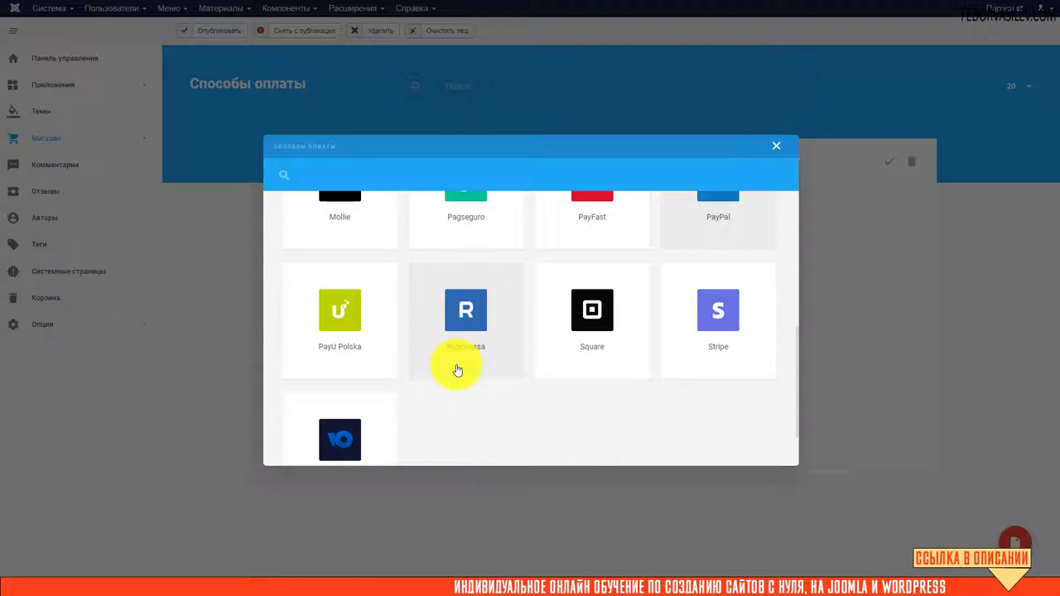
{"action": "scroll", "coordinate": [476, 377], "scroll_direction": "up", "scroll_amount": 3}
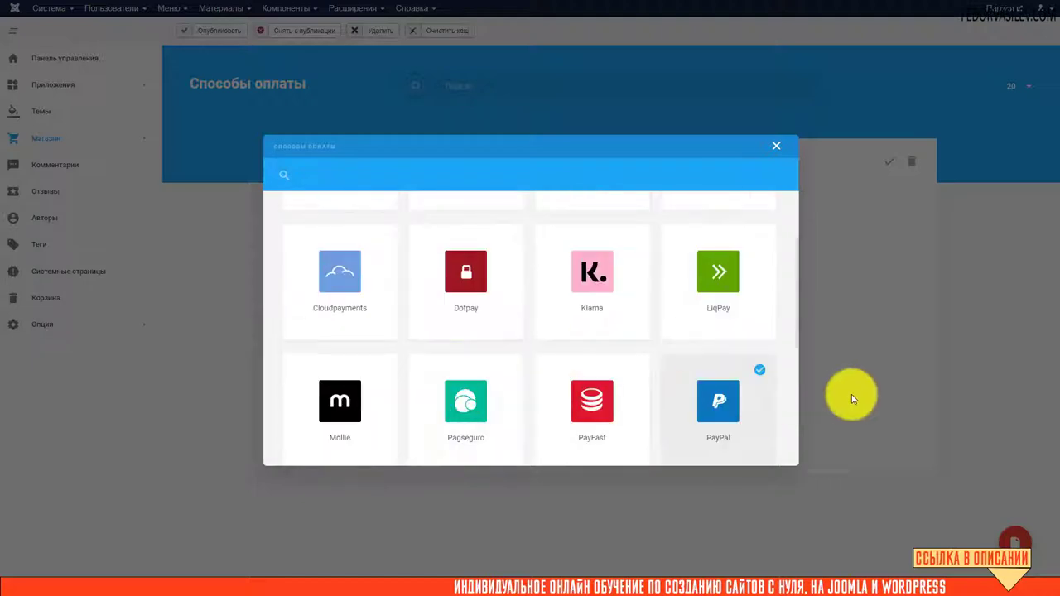
{"action": "scroll", "coordinate": [582, 412], "scroll_direction": "up", "scroll_amount": 2}
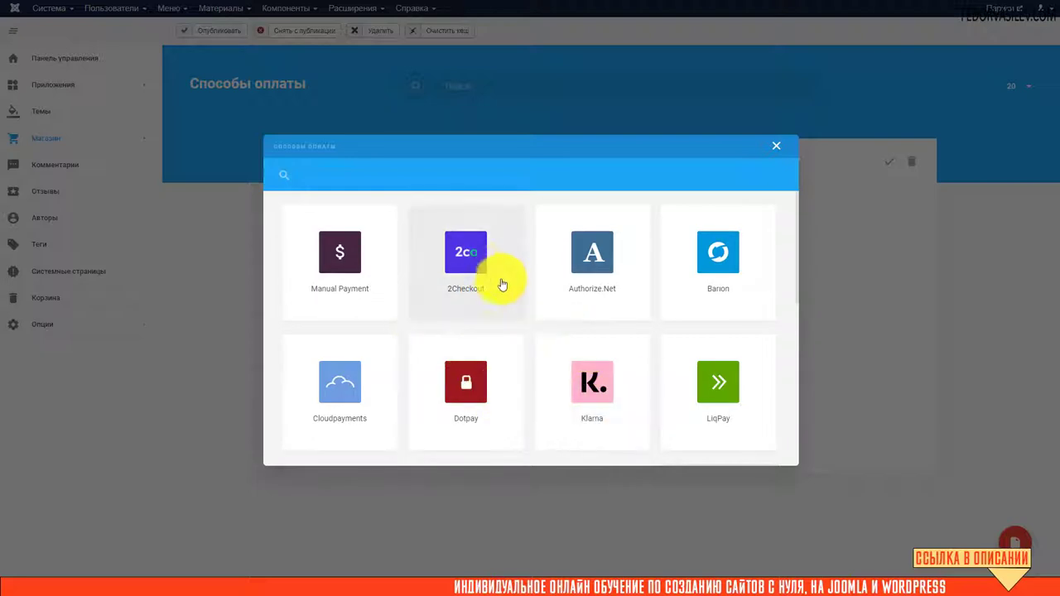
{"action": "scroll", "coordinate": [733, 283], "scroll_direction": "down", "scroll_amount": 1}
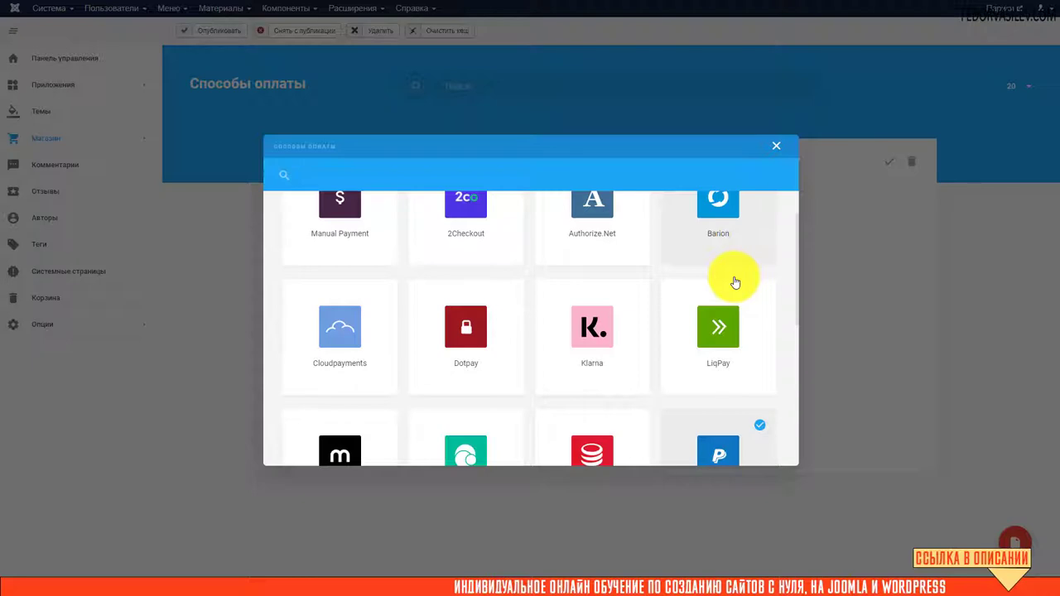
{"action": "scroll", "coordinate": [736, 282], "scroll_direction": "down", "scroll_amount": 2}
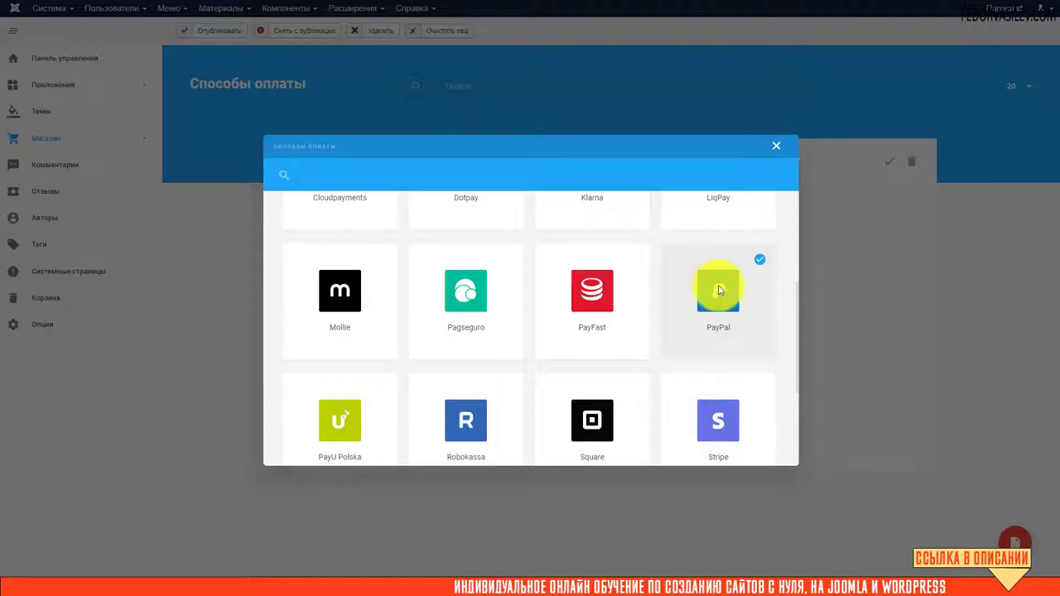
{"action": "left_click", "coordinate": [776, 146]}
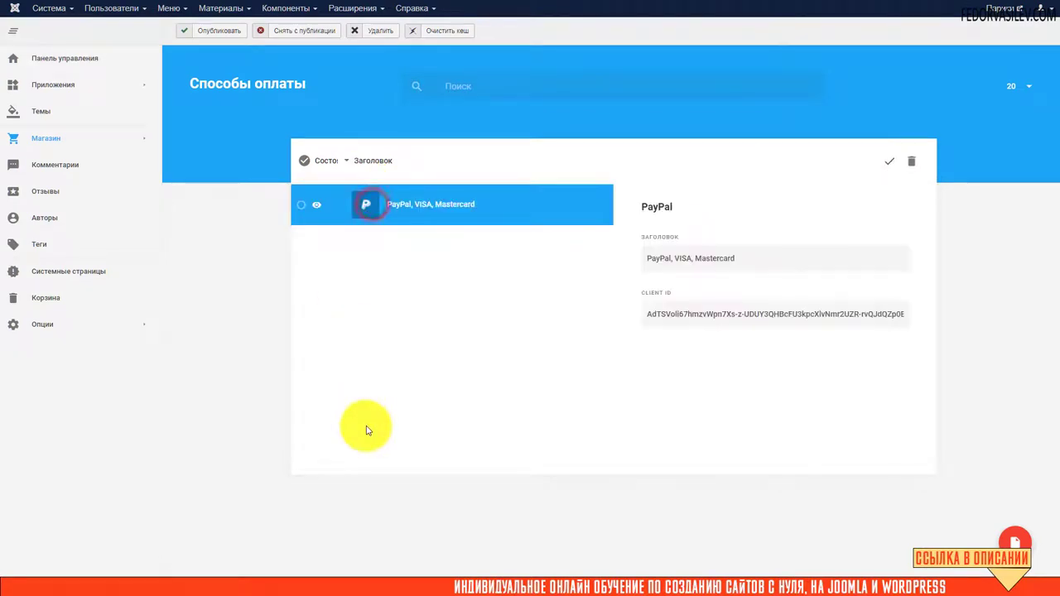
Review the title of the existing PayPal payment method in its settings.
{"action": "triple_click", "coordinate": [752, 262]}
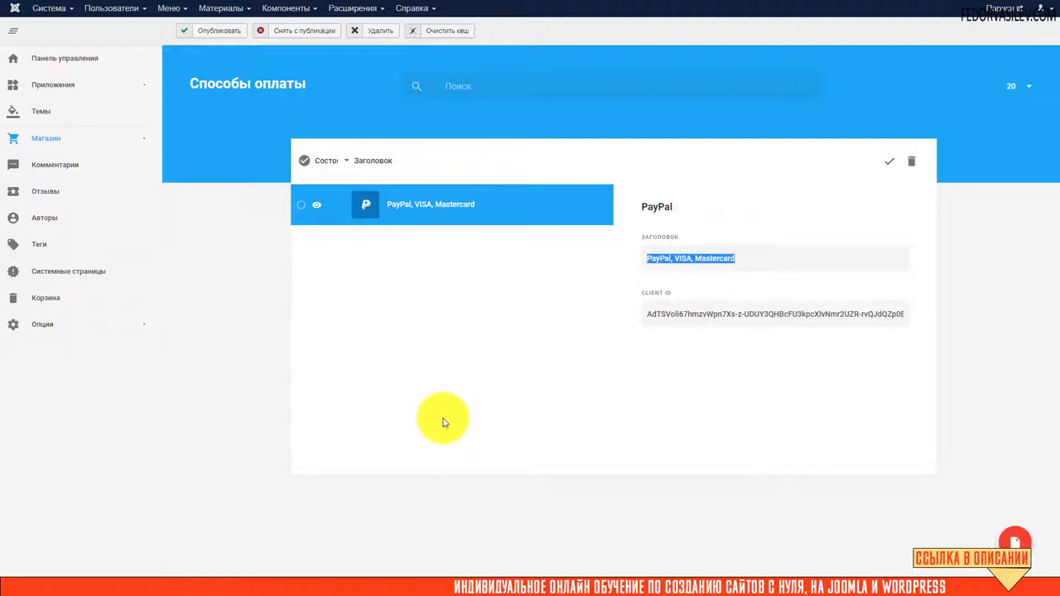
{"action": "left_click", "coordinate": [704, 253]}
{"action": "triple_click", "coordinate": [763, 262]}
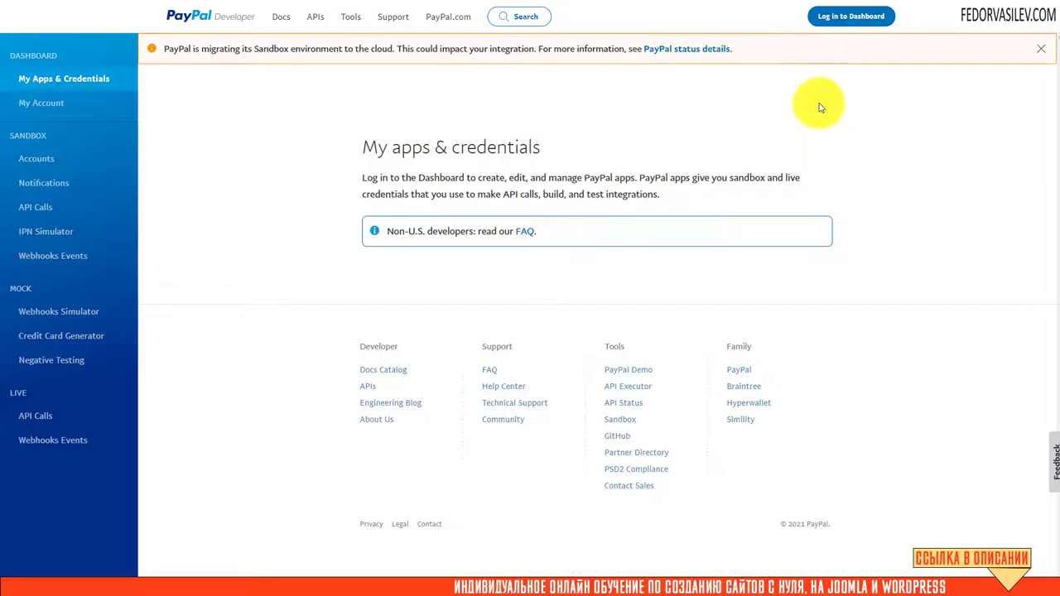
Switch to the PayPal Developer site, log in with the prefilled account credentials and open the Dashboard.
{"action": "left_click", "coordinate": [833, 16]}
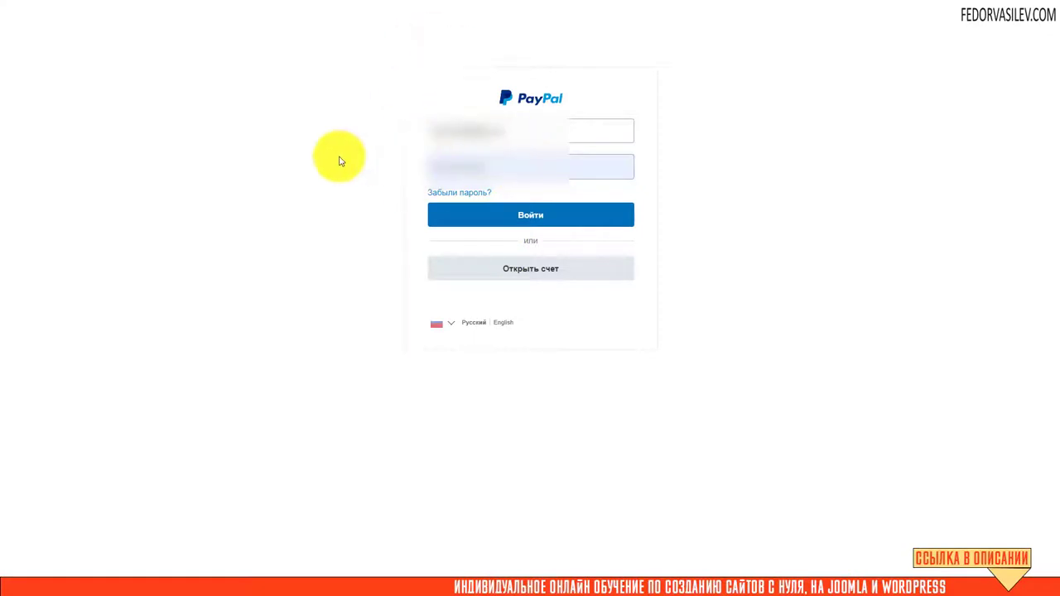
{"action": "left_click", "coordinate": [546, 214]}
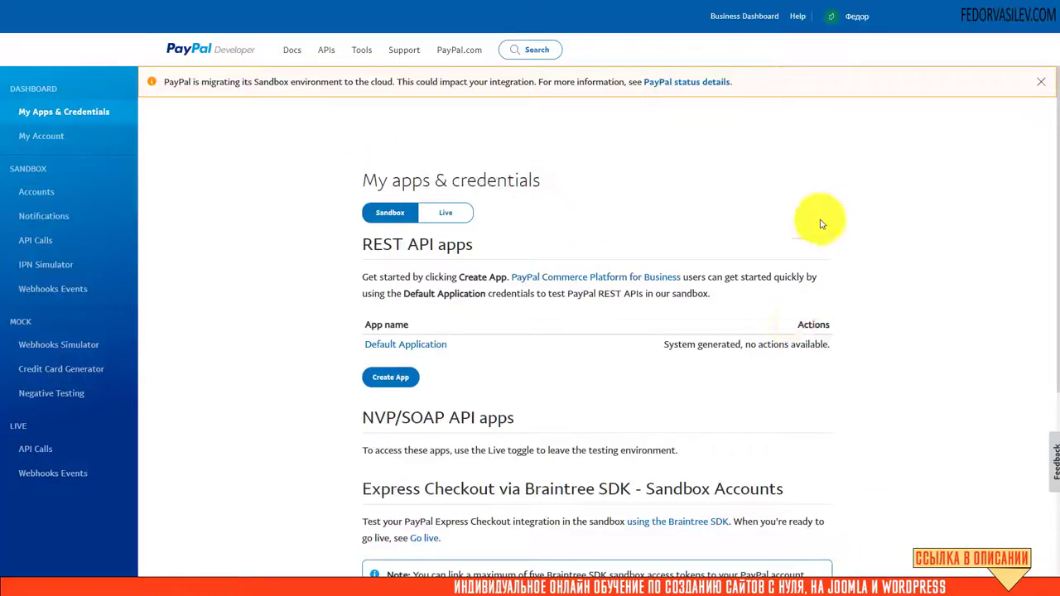
{"action": "mouse_move", "coordinate": [841, 18]}
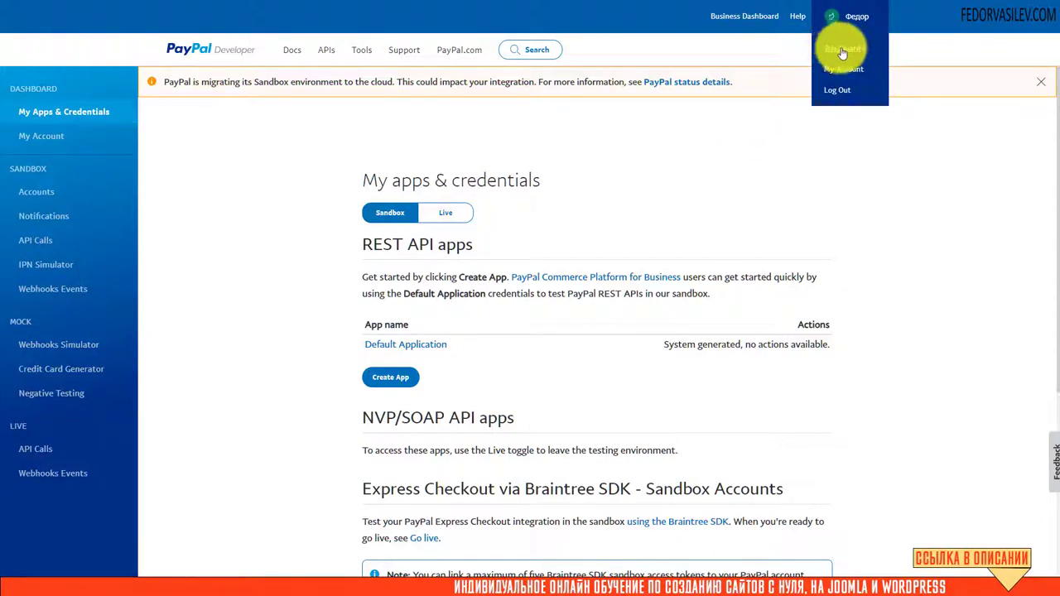
{"action": "left_click", "coordinate": [842, 50]}
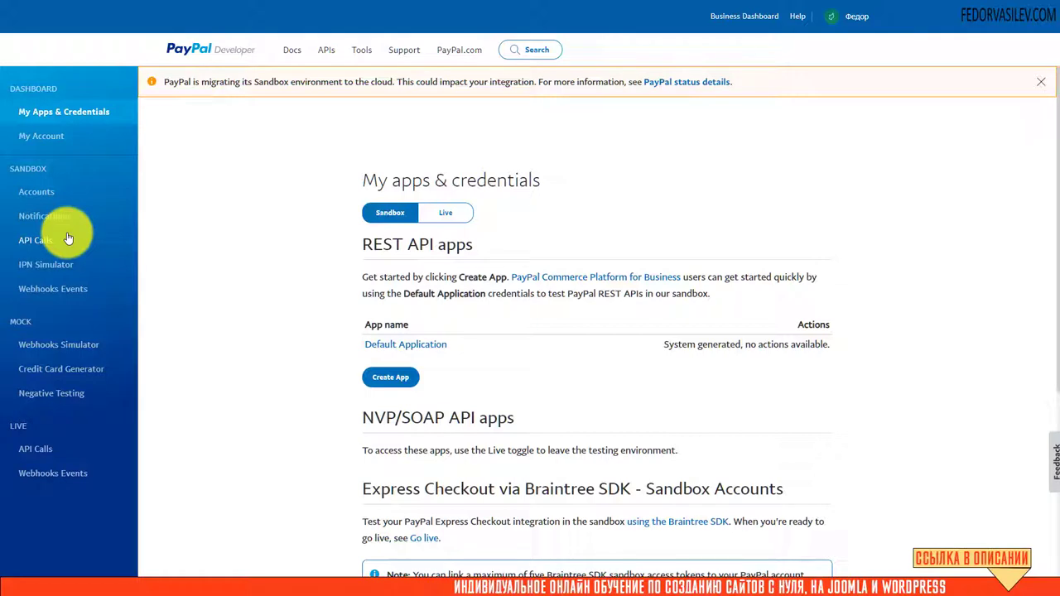
Create a sandbox test account of type Personal (Buyer Account) with United States of America as the country.
{"action": "left_click", "coordinate": [33, 193]}
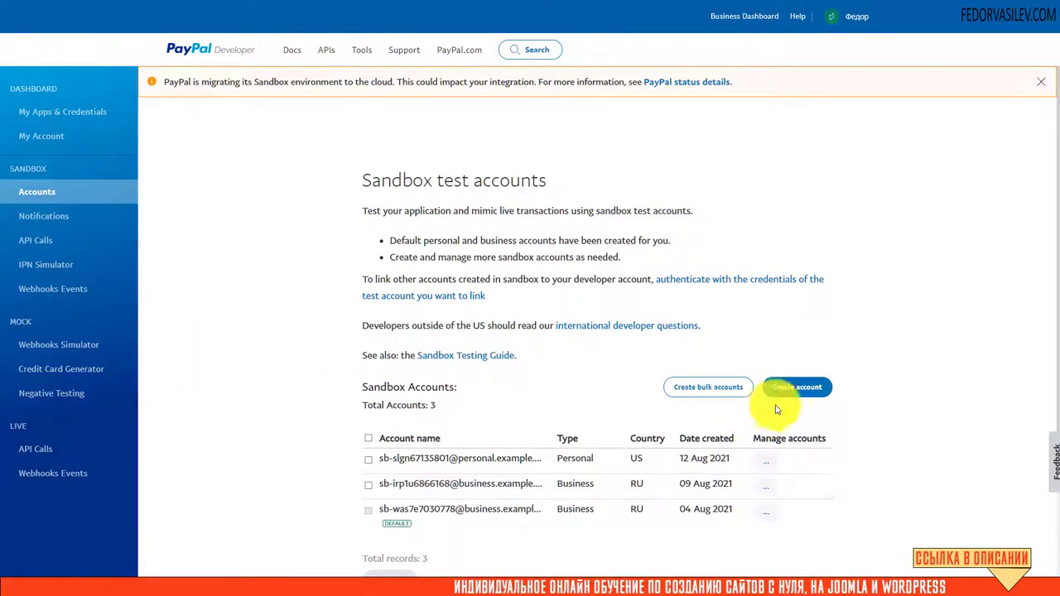
{"action": "left_click", "coordinate": [800, 390]}
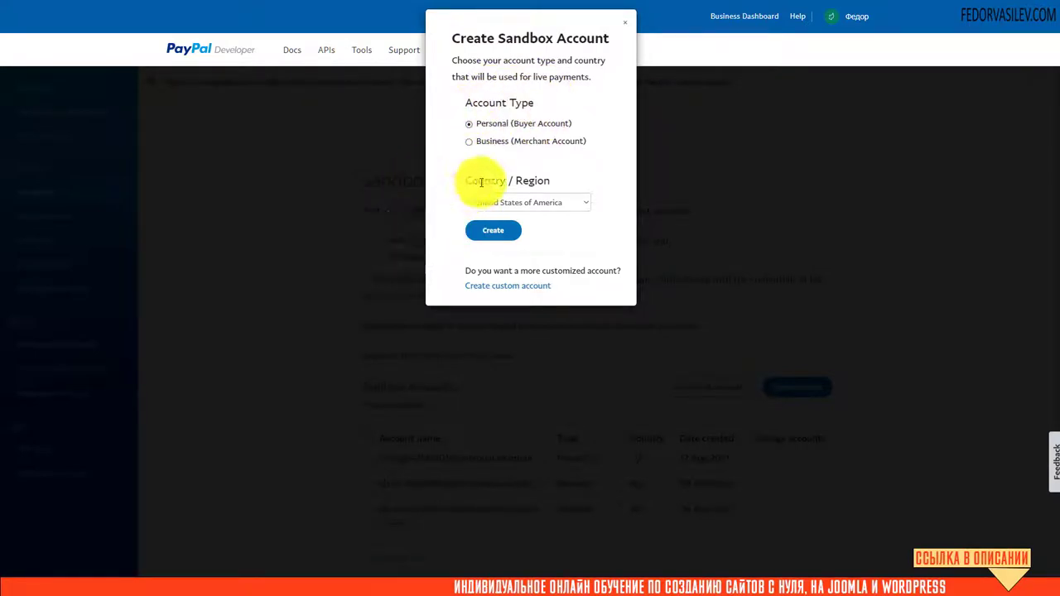
{"action": "left_click", "coordinate": [586, 208]}
{"action": "left_click", "coordinate": [586, 205]}
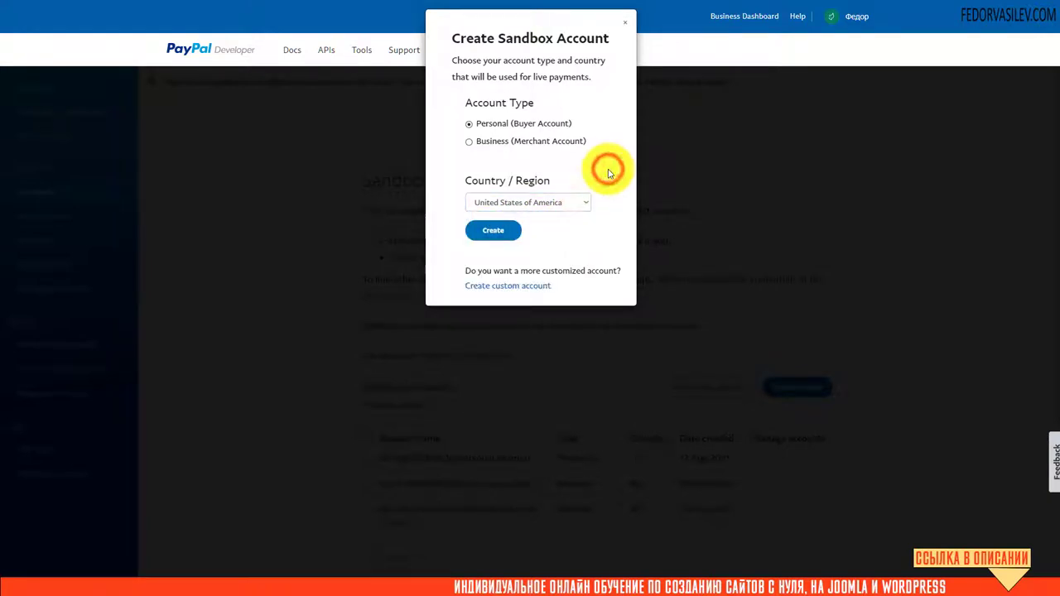
{"action": "left_click", "coordinate": [582, 208]}
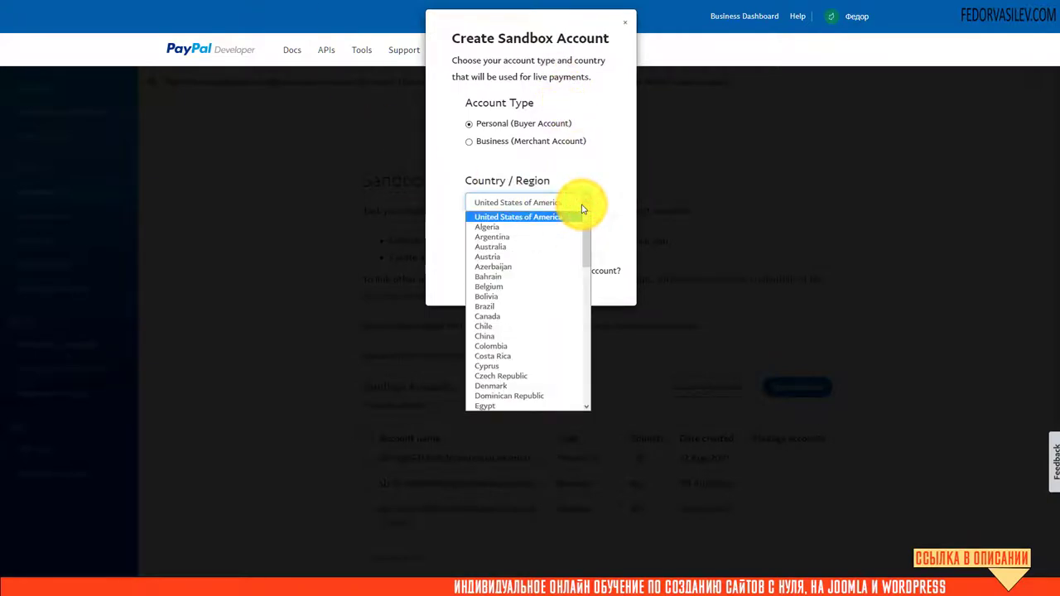
{"action": "left_click", "coordinate": [600, 178]}
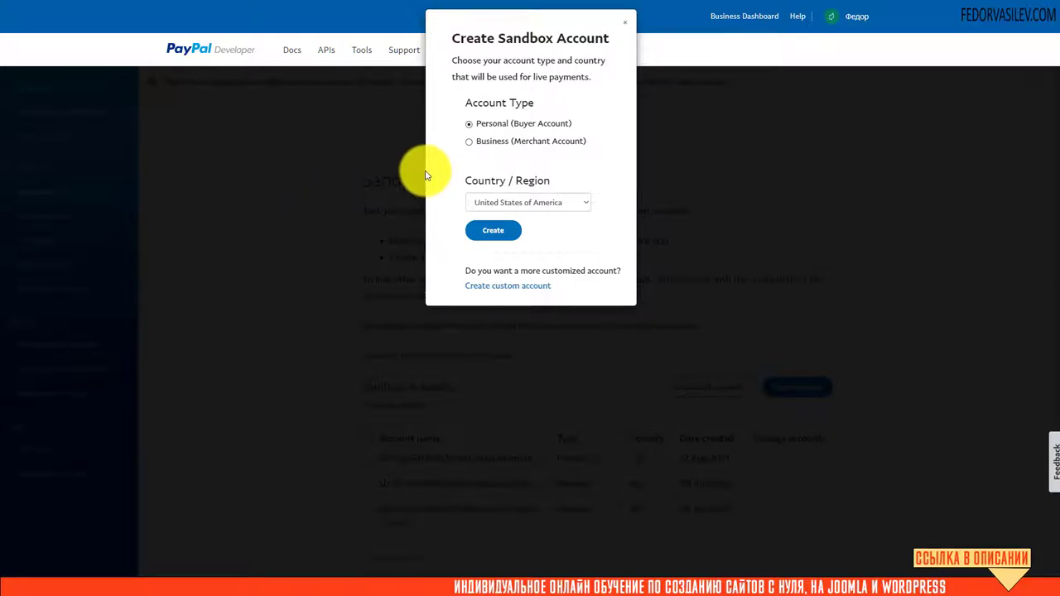
{"action": "left_click", "coordinate": [491, 202]}
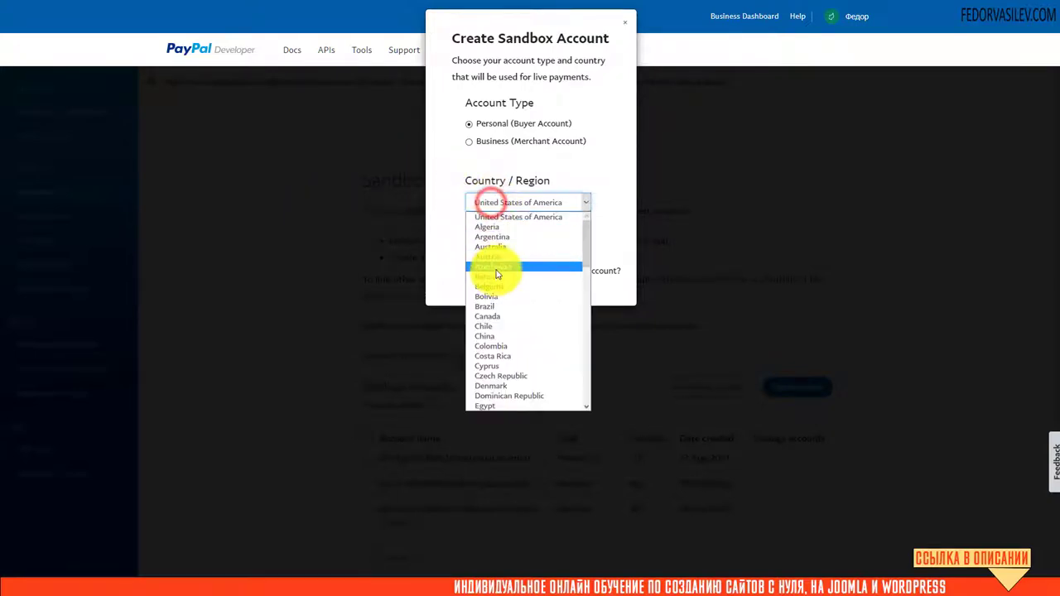
{"action": "left_click", "coordinate": [571, 172]}
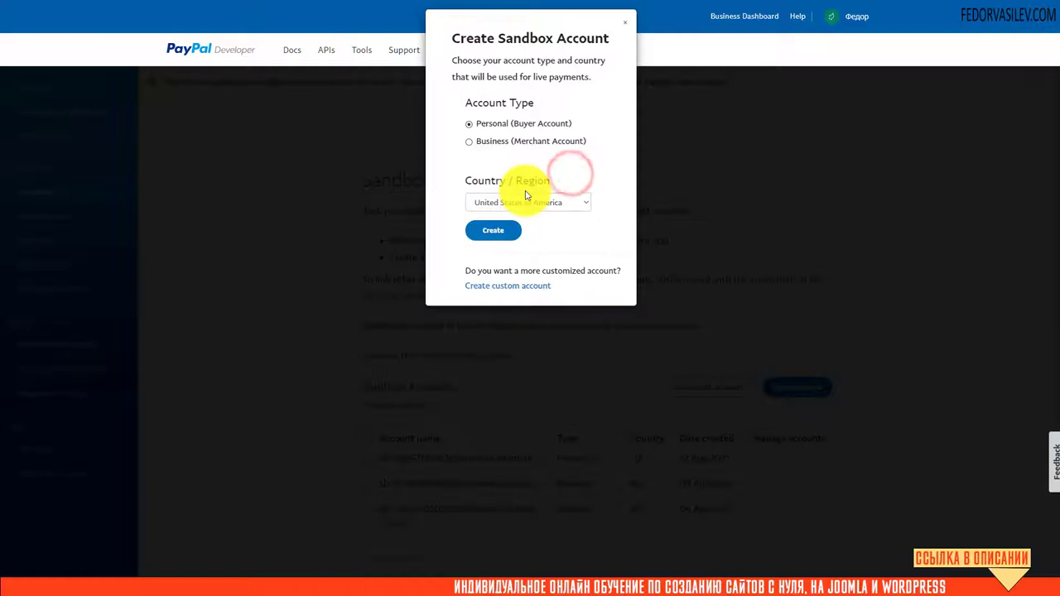
{"action": "left_click", "coordinate": [493, 230]}
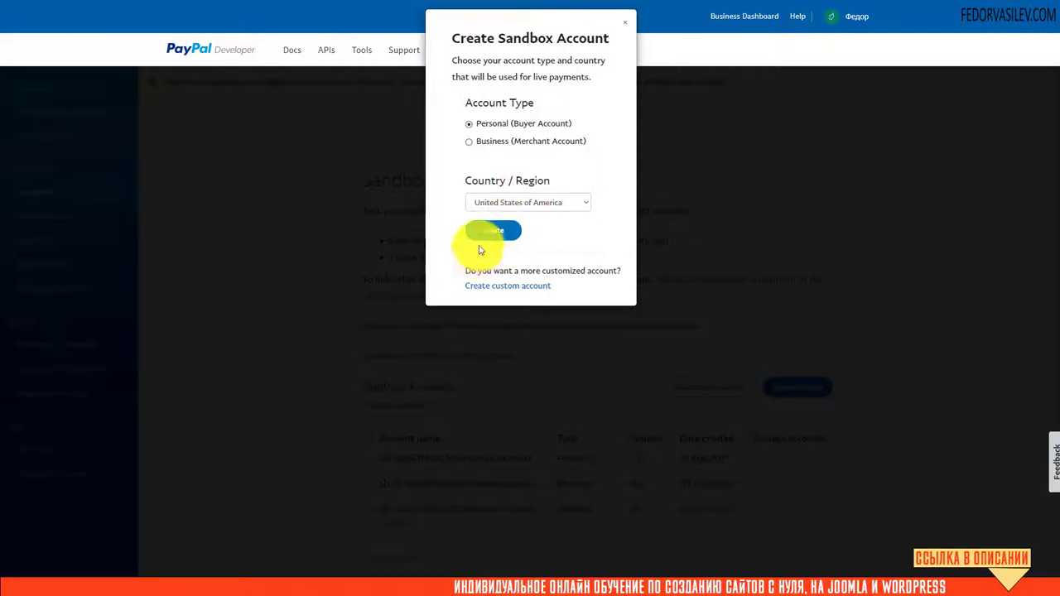
{"action": "left_click", "coordinate": [495, 230]}
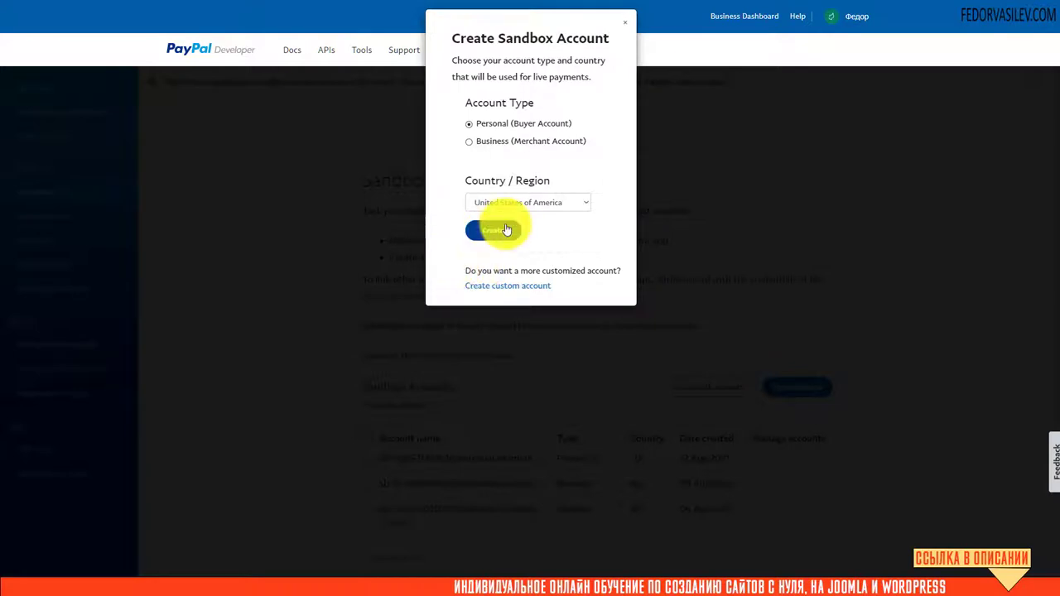
{"action": "left_click", "coordinate": [583, 207]}
{"action": "left_click", "coordinate": [588, 170]}
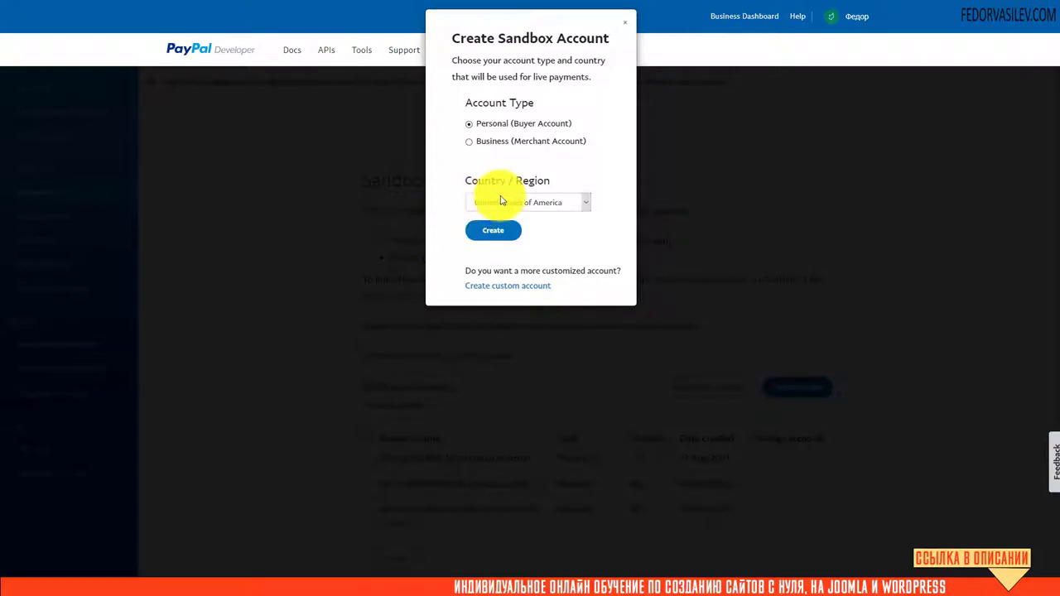
{"action": "left_click", "coordinate": [494, 238]}
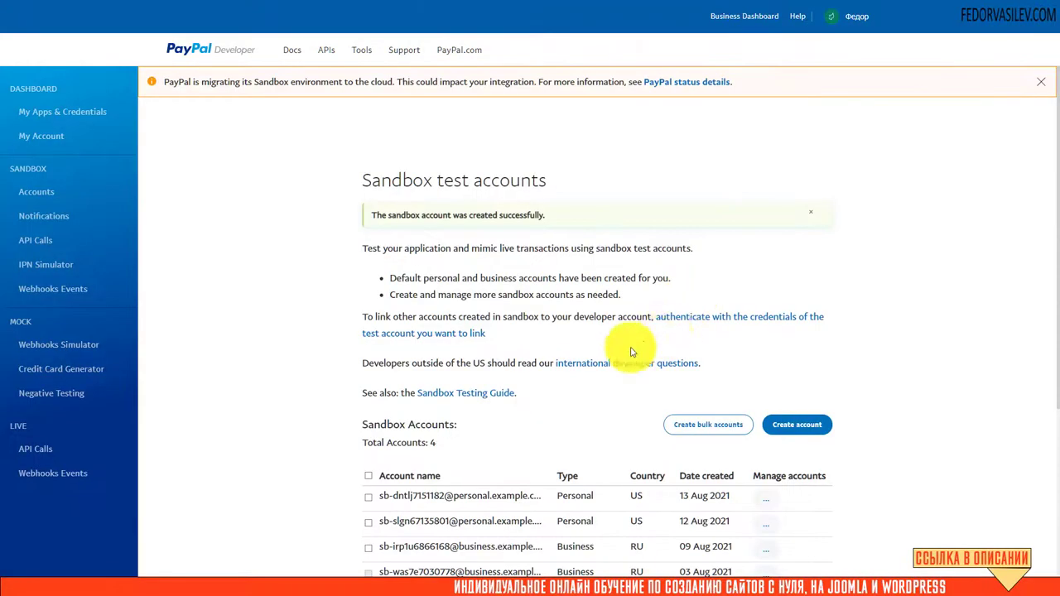
{"action": "left_click_drag", "start_coordinate": [551, 213], "coordinate": [366, 216]}
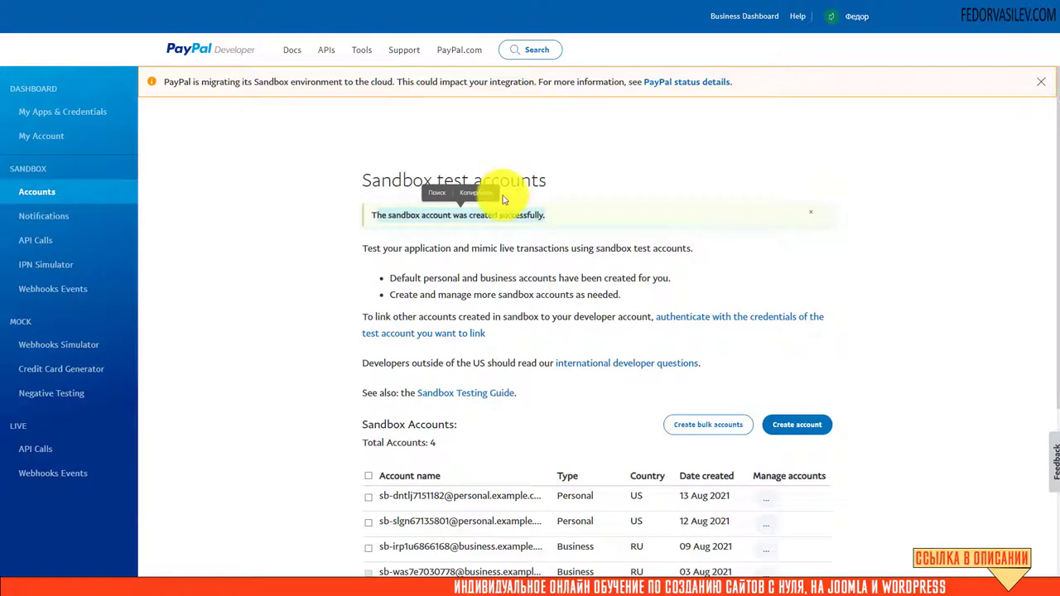
{"action": "left_click", "coordinate": [300, 252]}
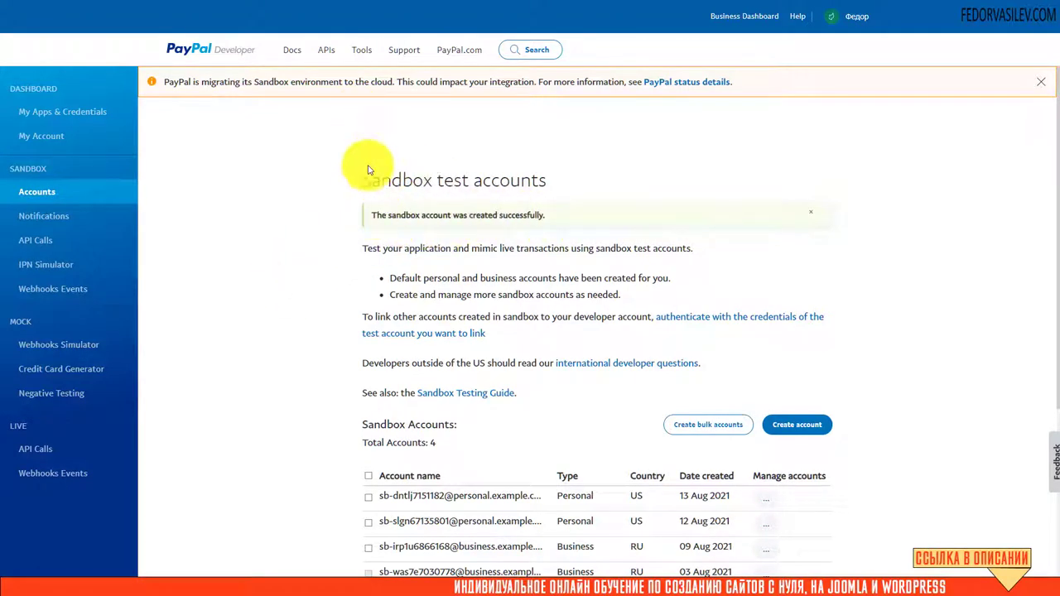
{"action": "left_click_drag", "start_coordinate": [377, 215], "coordinate": [539, 214]}
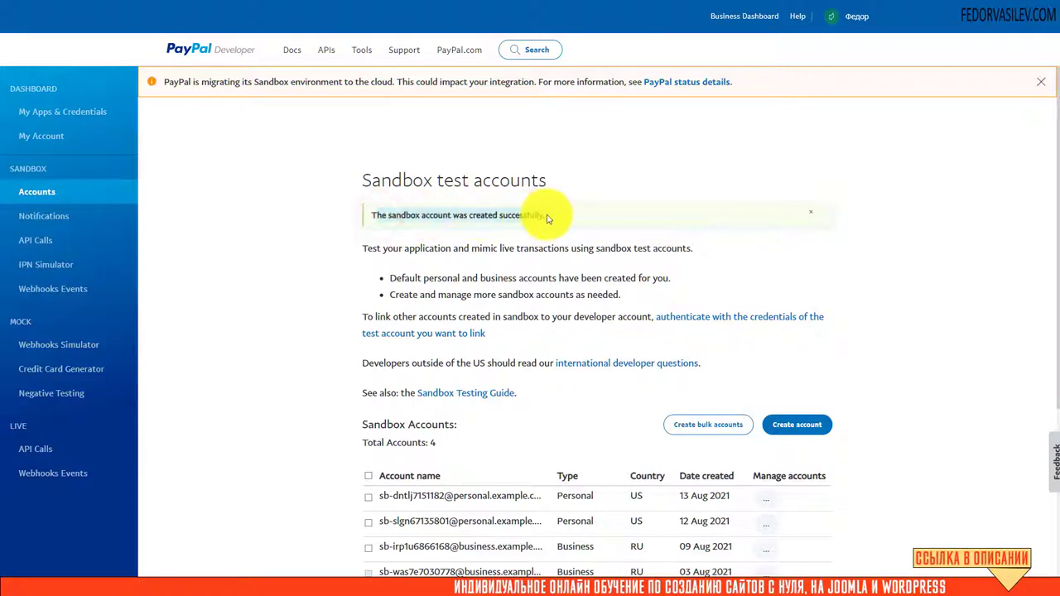
{"action": "left_click", "coordinate": [277, 271]}
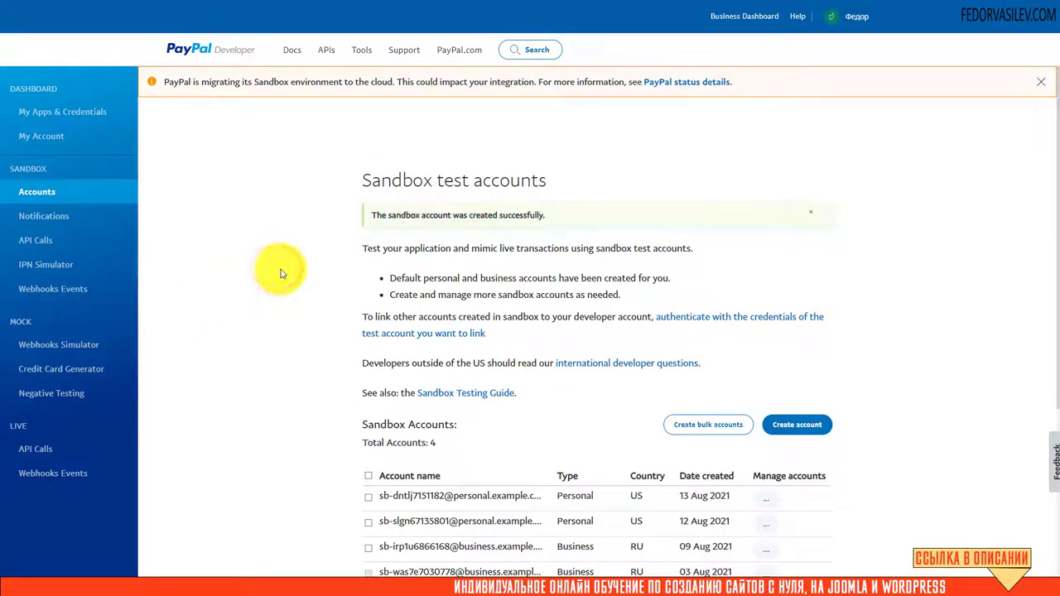
Go to My Apps & Credentials and switch it to the Live environment.
{"action": "left_click", "coordinate": [75, 115]}
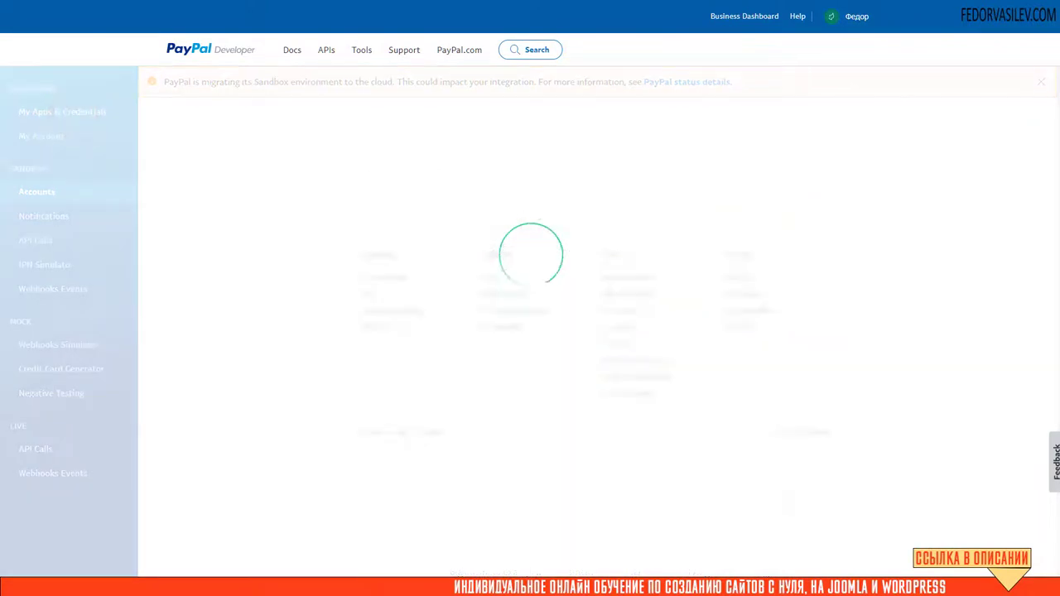
{"action": "left_click", "coordinate": [443, 214]}
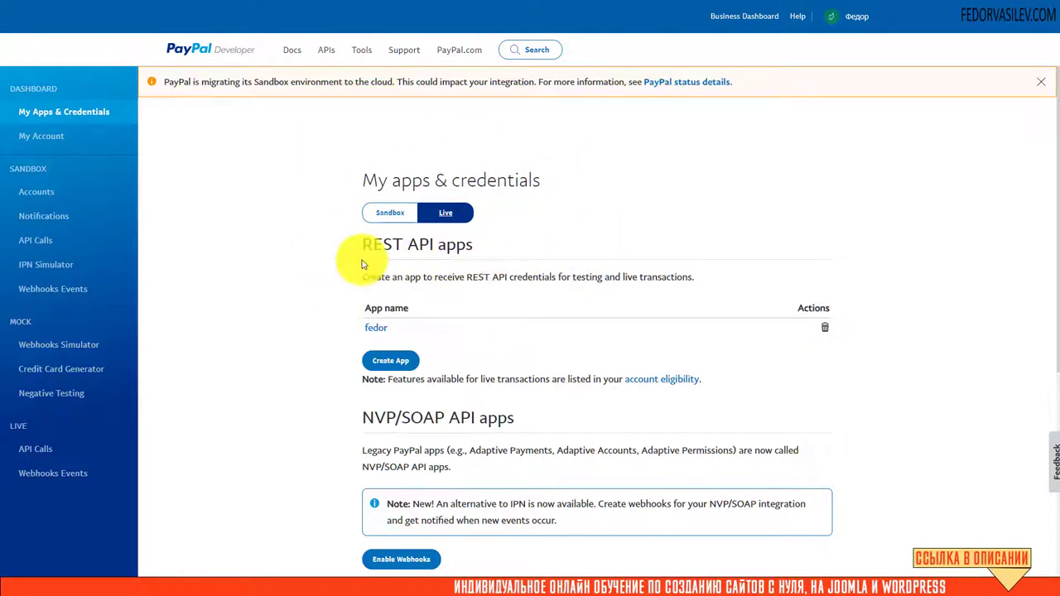
{"action": "left_click", "coordinate": [385, 215]}
{"action": "left_click", "coordinate": [446, 213]}
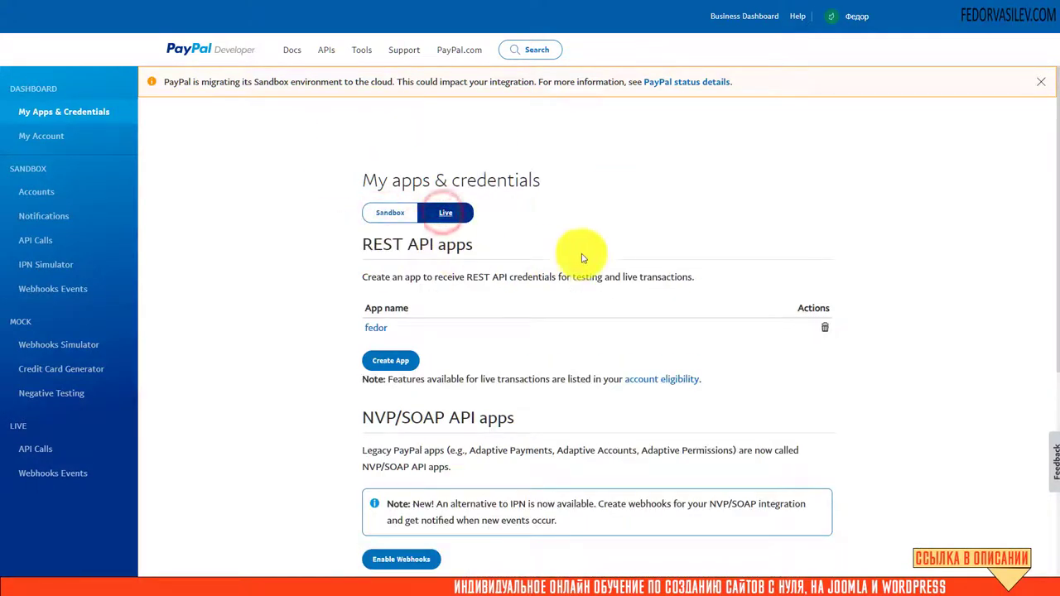
Create a new live REST API app named test-2.
{"action": "left_click", "coordinate": [386, 362]}
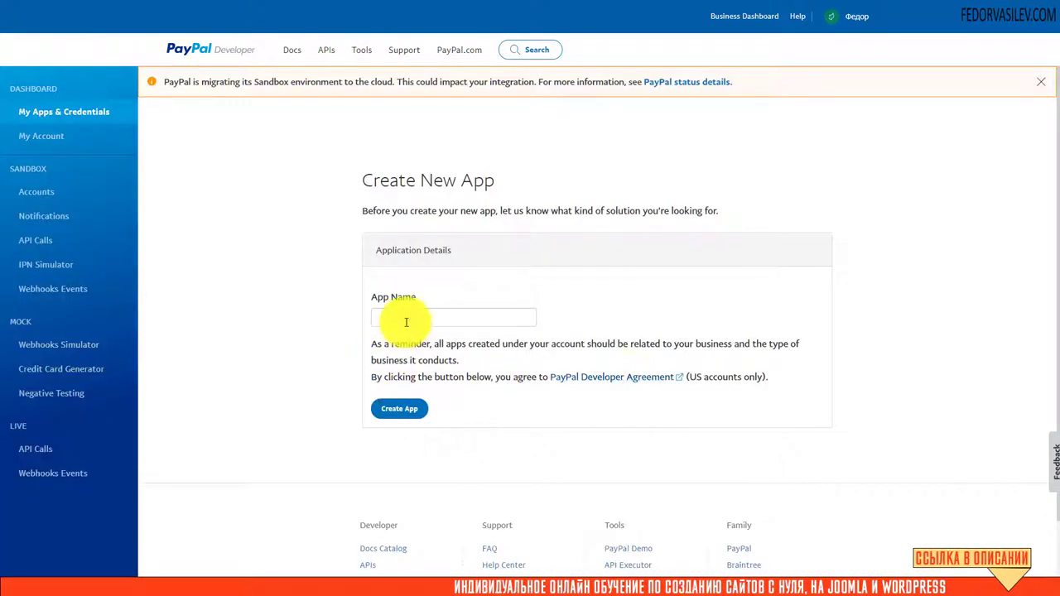
{"action": "left_click", "coordinate": [406, 322]}
{"action": "left_click", "coordinate": [398, 341]}
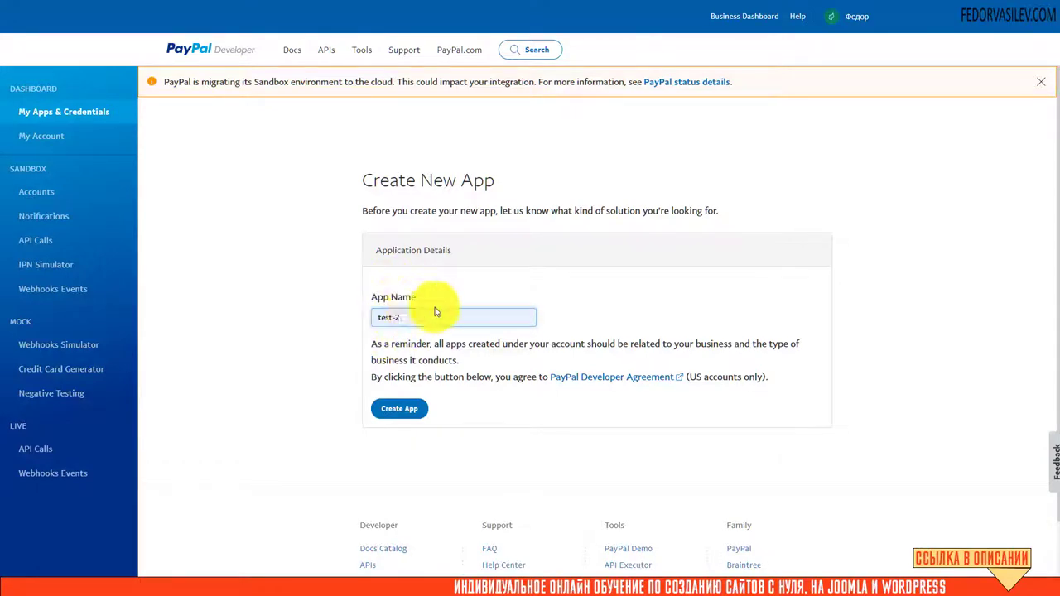
{"action": "left_click", "coordinate": [393, 408]}
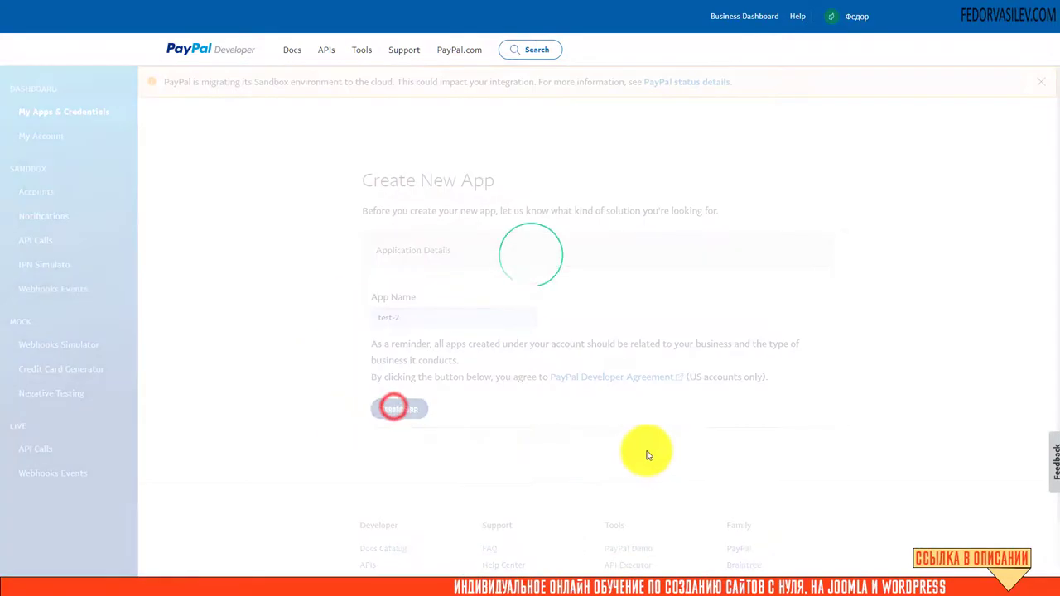
Examine the live API credentials of the test-2 app, highlighting its client ID.
{"action": "scroll", "coordinate": [571, 389], "scroll_direction": "down", "scroll_amount": 3}
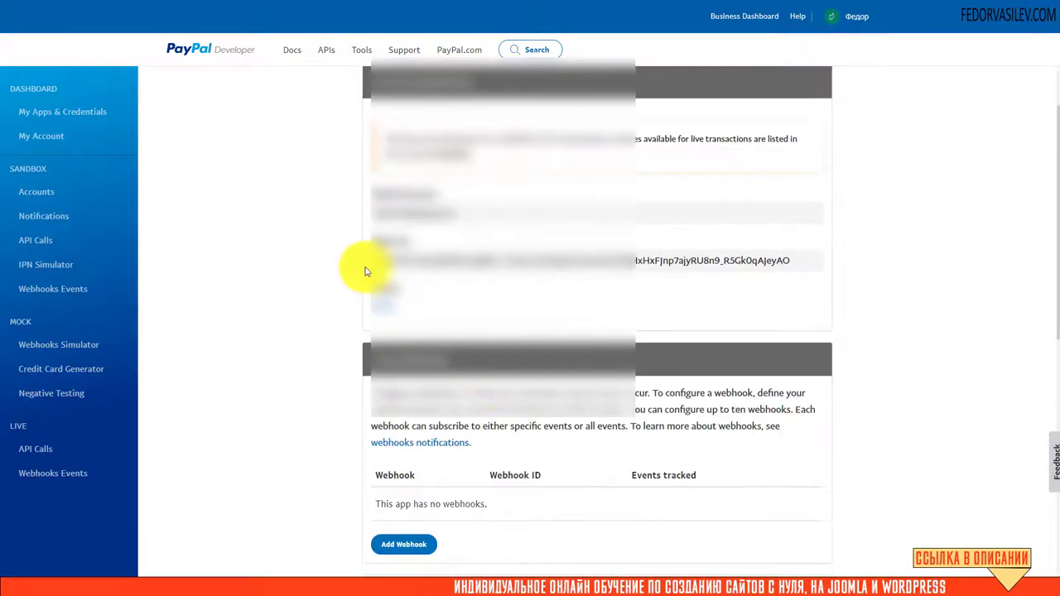
{"action": "scroll", "coordinate": [414, 398], "scroll_direction": "up", "scroll_amount": 3}
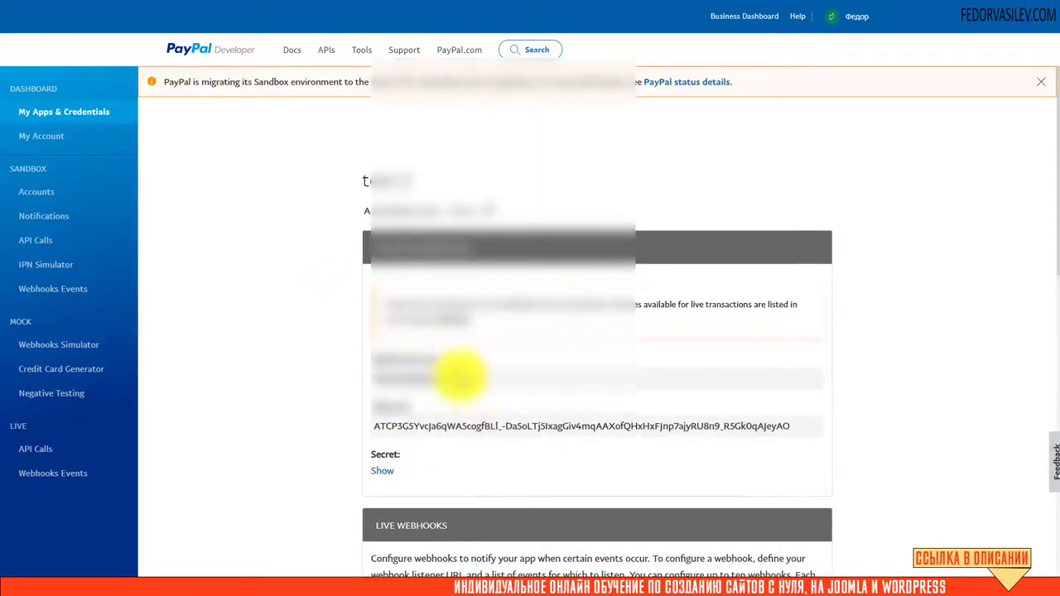
{"action": "scroll", "coordinate": [450, 372], "scroll_direction": "down", "scroll_amount": 1}
{"action": "double_click", "coordinate": [388, 313]}
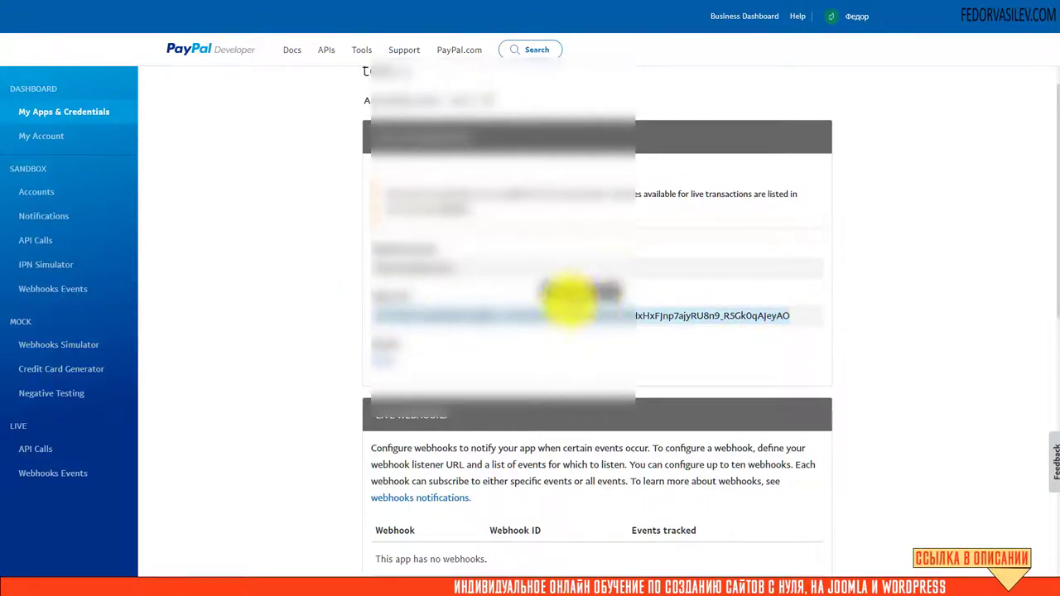
{"action": "left_click", "coordinate": [440, 286]}
{"action": "scroll", "coordinate": [437, 290], "scroll_direction": "down", "scroll_amount": 3}
{"action": "scroll", "coordinate": [431, 302], "scroll_direction": "up", "scroll_amount": 4}
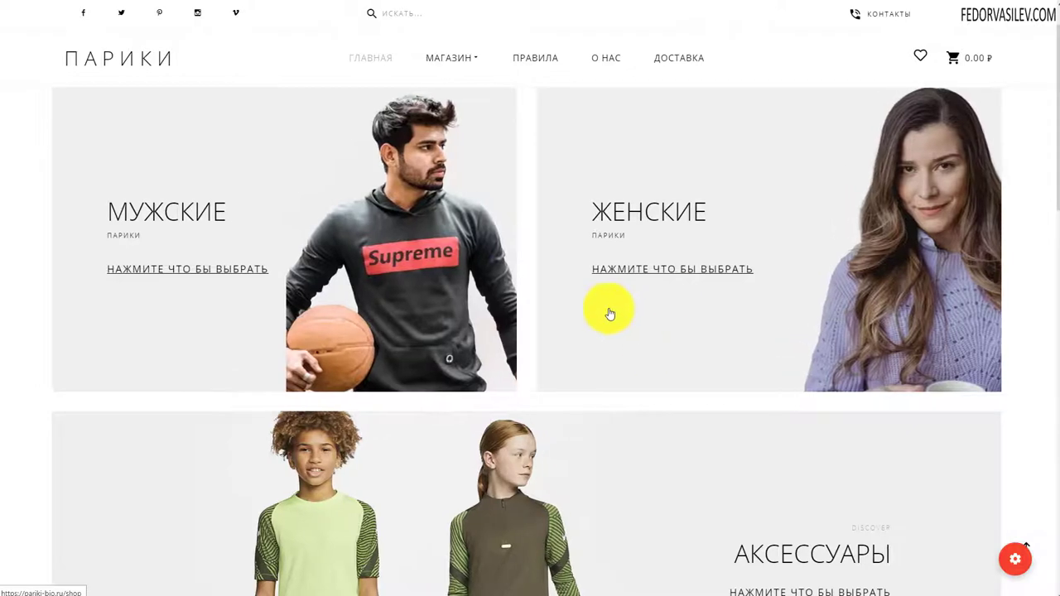
On the wig store's website, open the HS25-V New Times wig from the home page and add it to the cart.
{"action": "scroll", "coordinate": [473, 301], "scroll_direction": "down", "scroll_amount": 10}
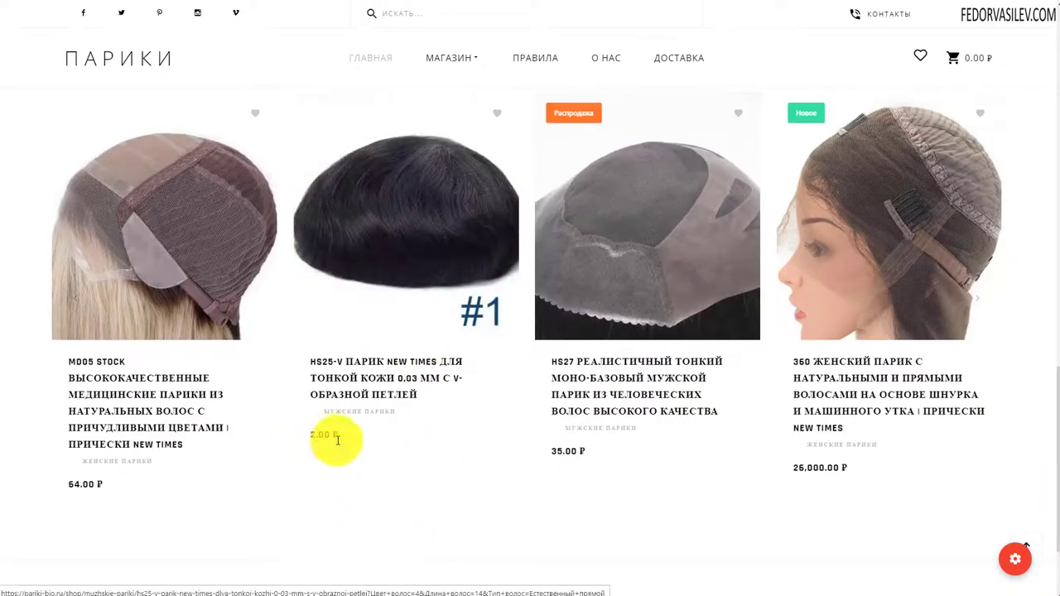
{"action": "left_click_drag", "start_coordinate": [335, 436], "coordinate": [289, 439]}
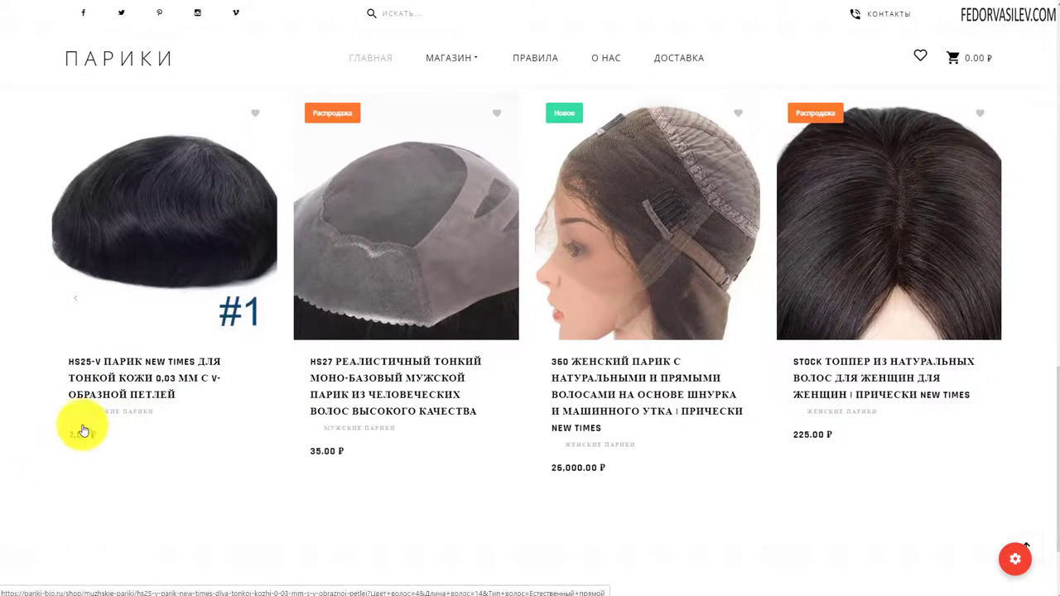
{"action": "mouse_move", "coordinate": [131, 241]}
{"action": "left_mouse_down"}
{"action": "mouse_move", "coordinate": [150, 283]}
{"action": "mouse_move", "coordinate": [237, 301]}
{"action": "left_mouse_up"}
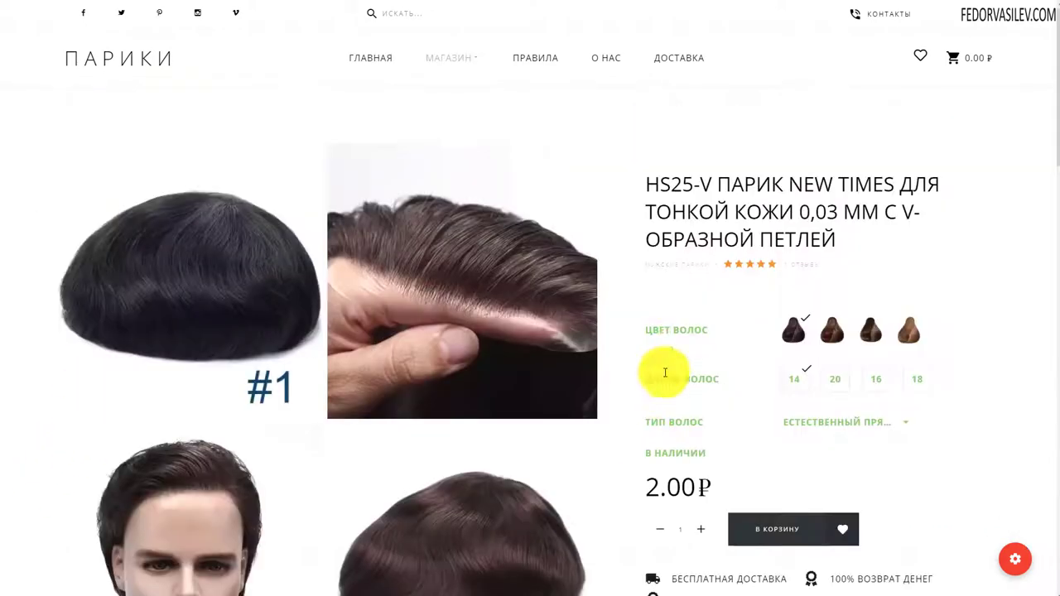
{"action": "scroll", "coordinate": [627, 225], "scroll_direction": "down", "scroll_amount": 2}
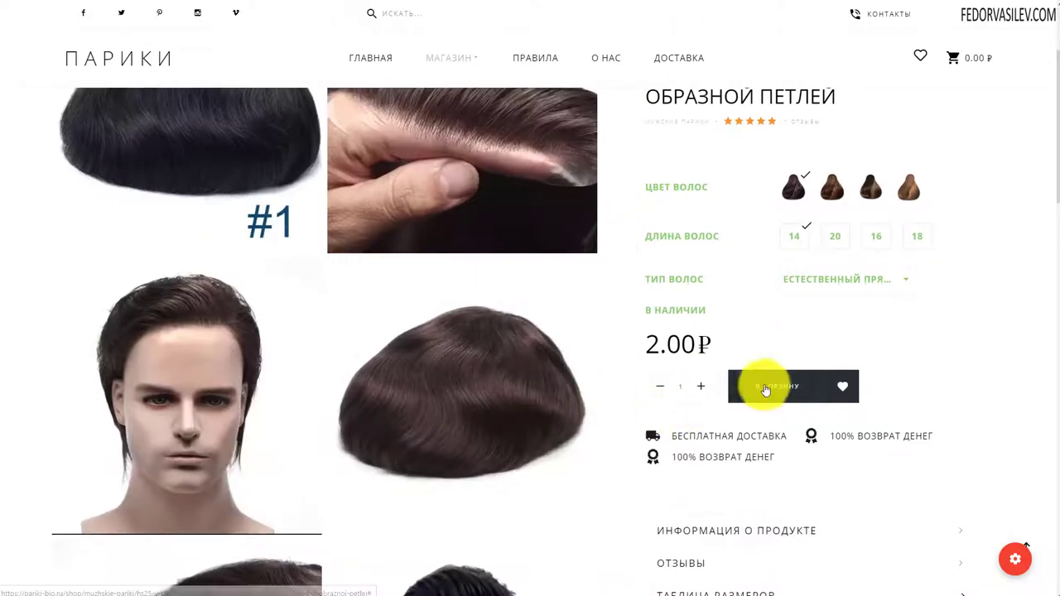
{"action": "left_click", "coordinate": [763, 385]}
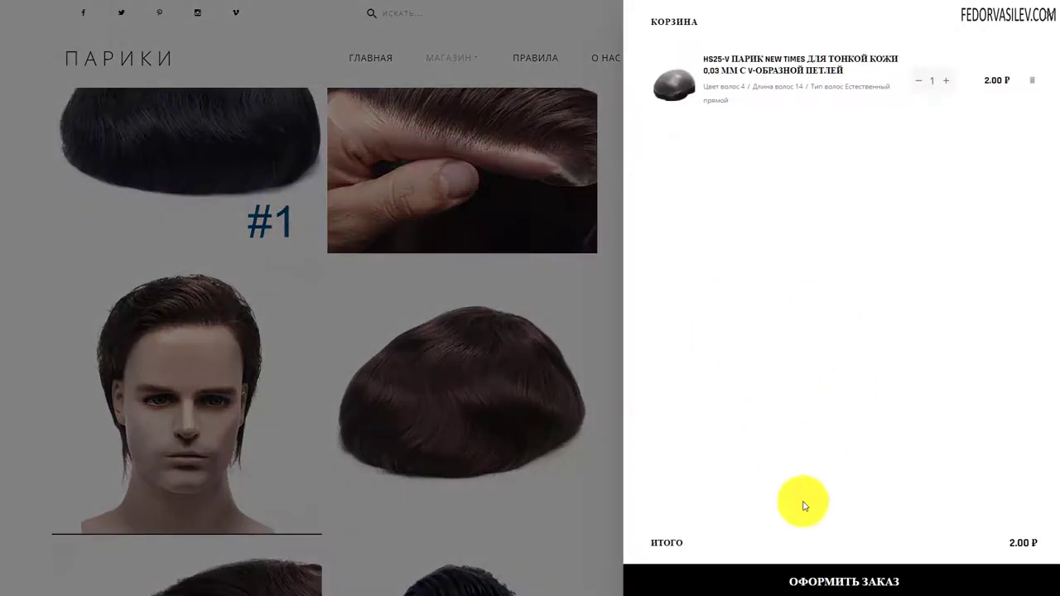
Proceed to checkout, review the prefilled contact and delivery details, and place the order with the PayPal, VISA, Mastercard payment method.
{"action": "left_click", "coordinate": [820, 581]}
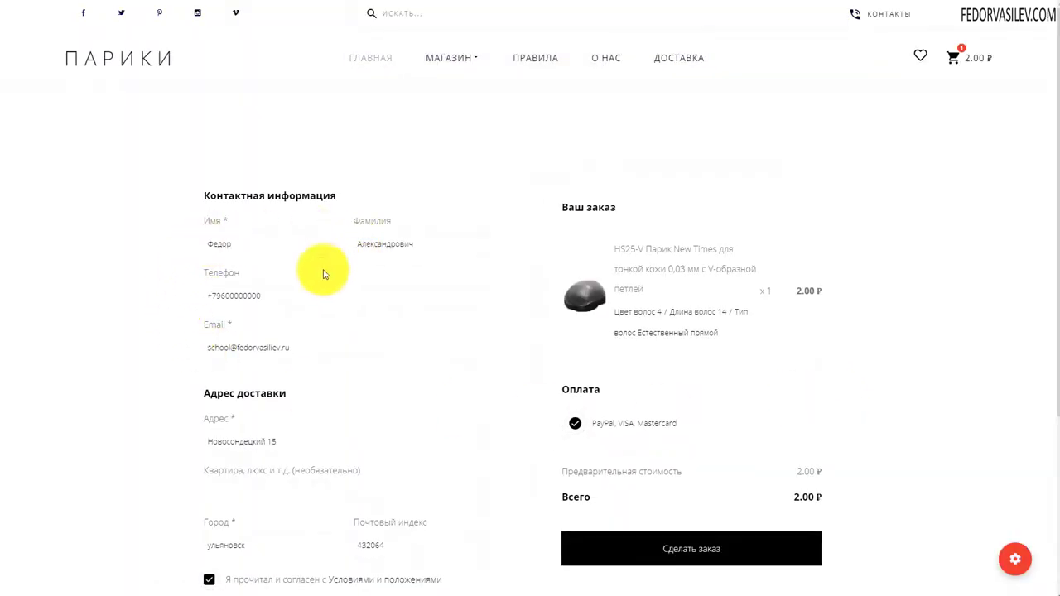
{"action": "scroll", "coordinate": [323, 272], "scroll_direction": "down", "scroll_amount": 2}
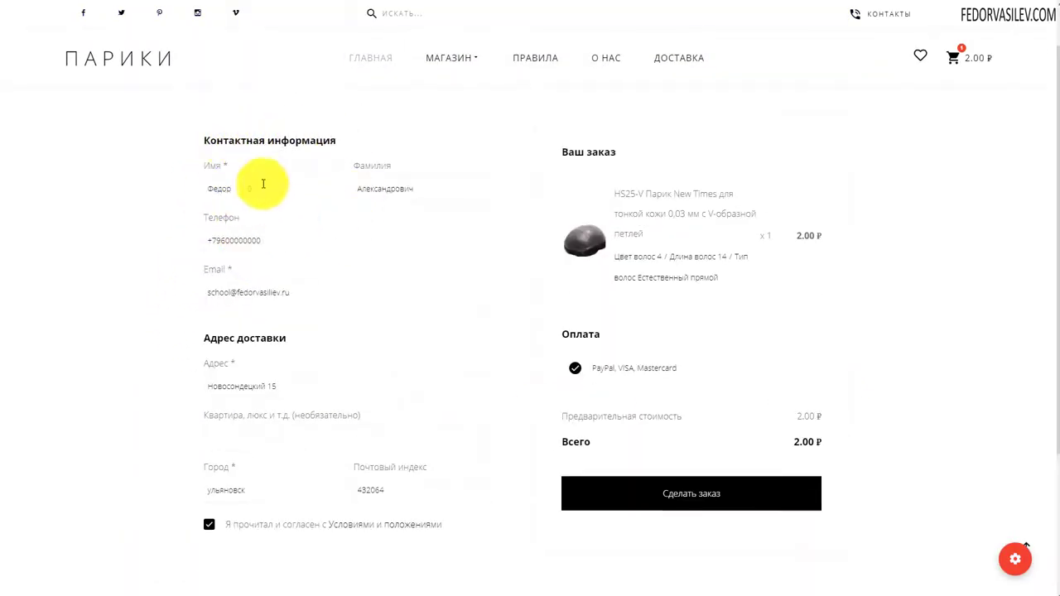
{"action": "scroll", "coordinate": [265, 208], "scroll_direction": "down", "scroll_amount": 2}
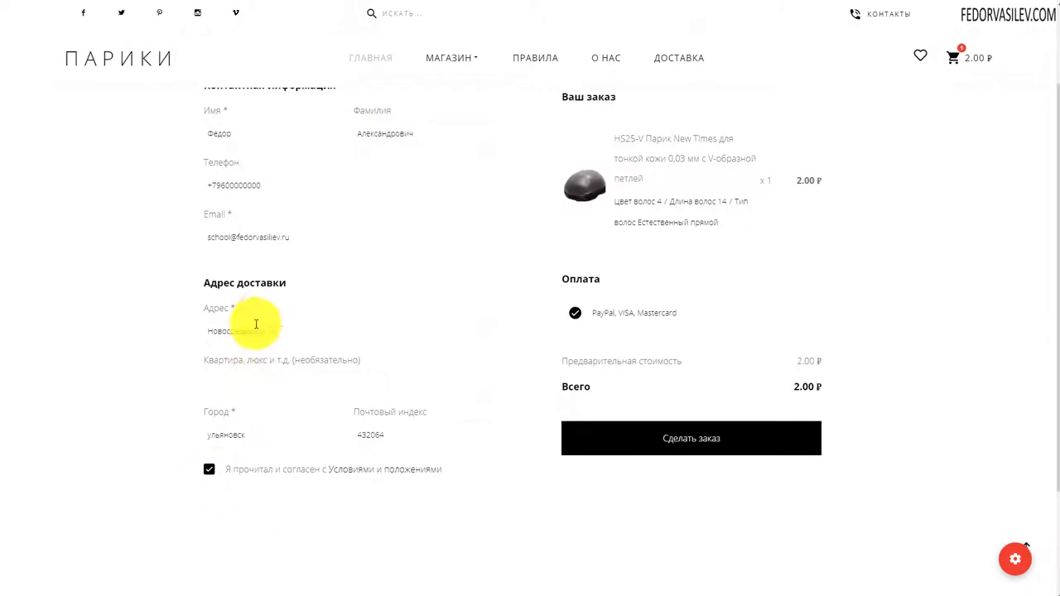
{"action": "scroll", "coordinate": [260, 430], "scroll_direction": "up", "scroll_amount": 2}
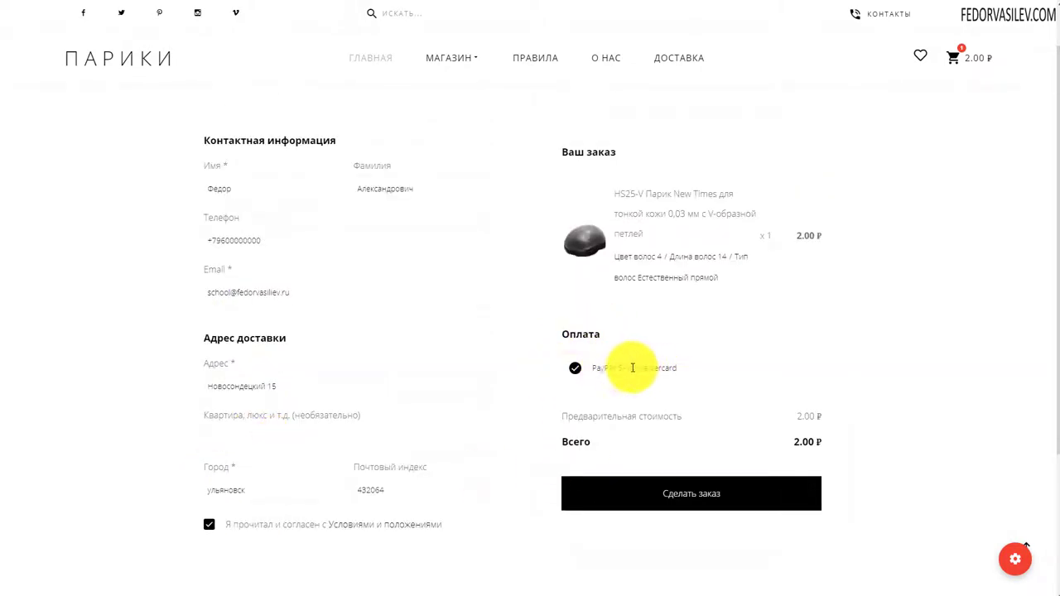
{"action": "left_click", "coordinate": [673, 494]}
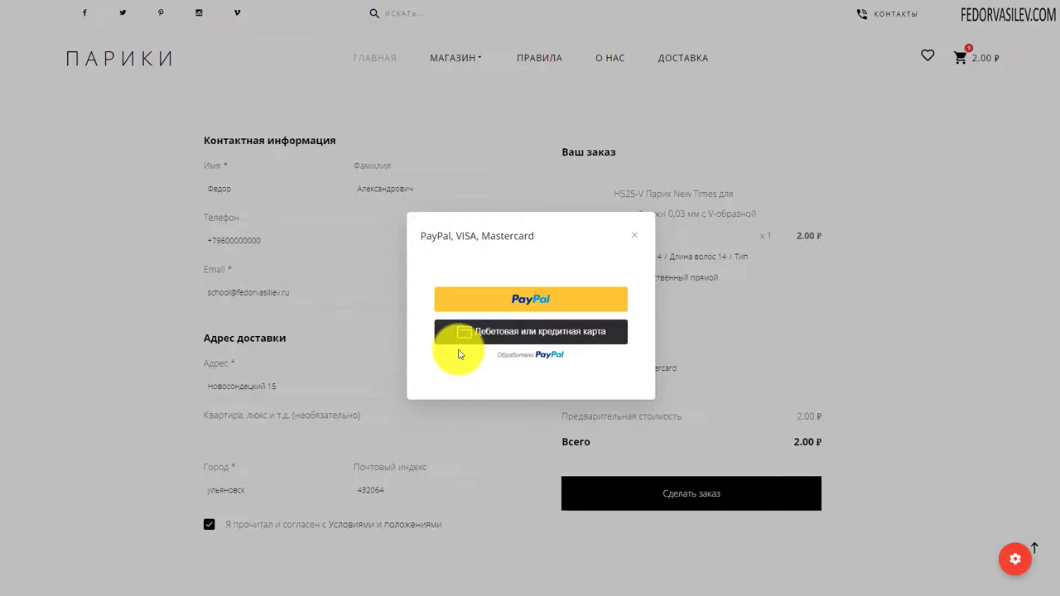
Choose the debit or credit card payment option, then expand and collapse the order summary in the card payment form.
{"action": "left_click", "coordinate": [509, 332]}
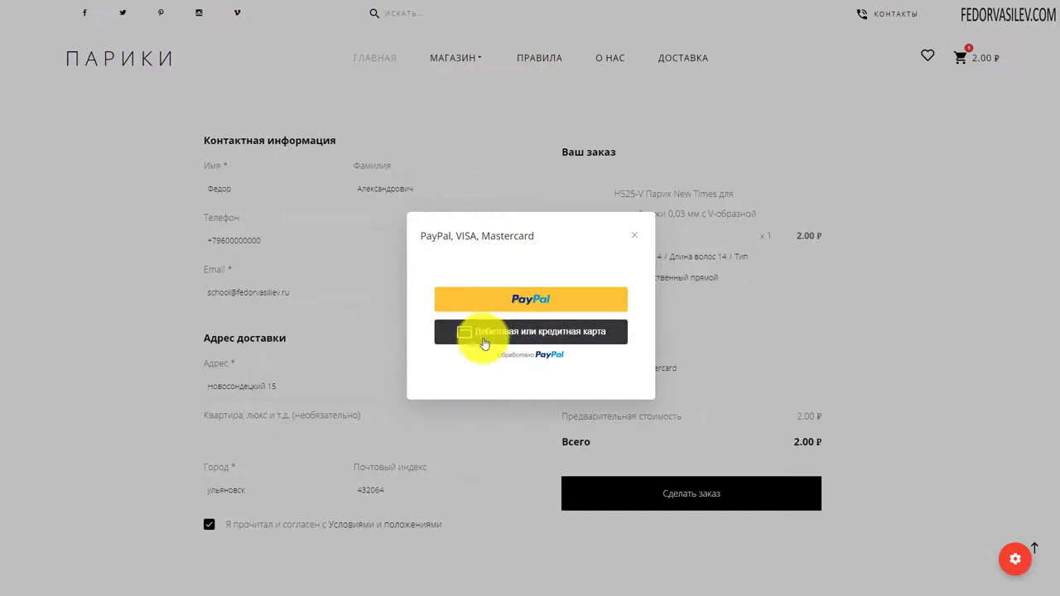
{"action": "left_click", "coordinate": [486, 333]}
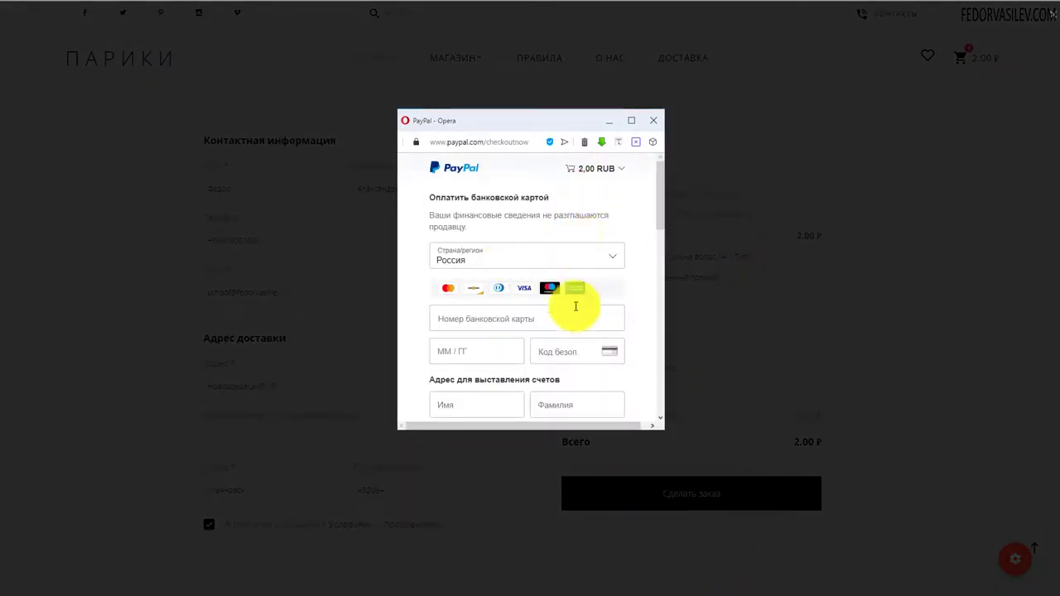
{"action": "left_click", "coordinate": [624, 173]}
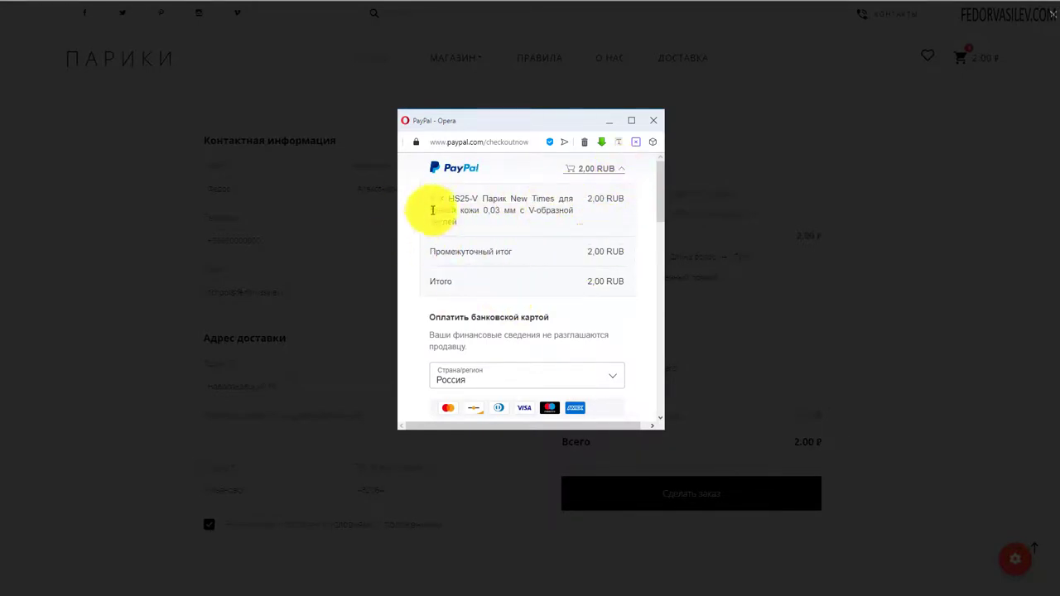
{"action": "left_click", "coordinate": [620, 171]}
Examine the card payment form's card details, billing address, contact information and account creation fields.
{"action": "scroll", "coordinate": [480, 275], "scroll_direction": "down", "scroll_amount": 1}
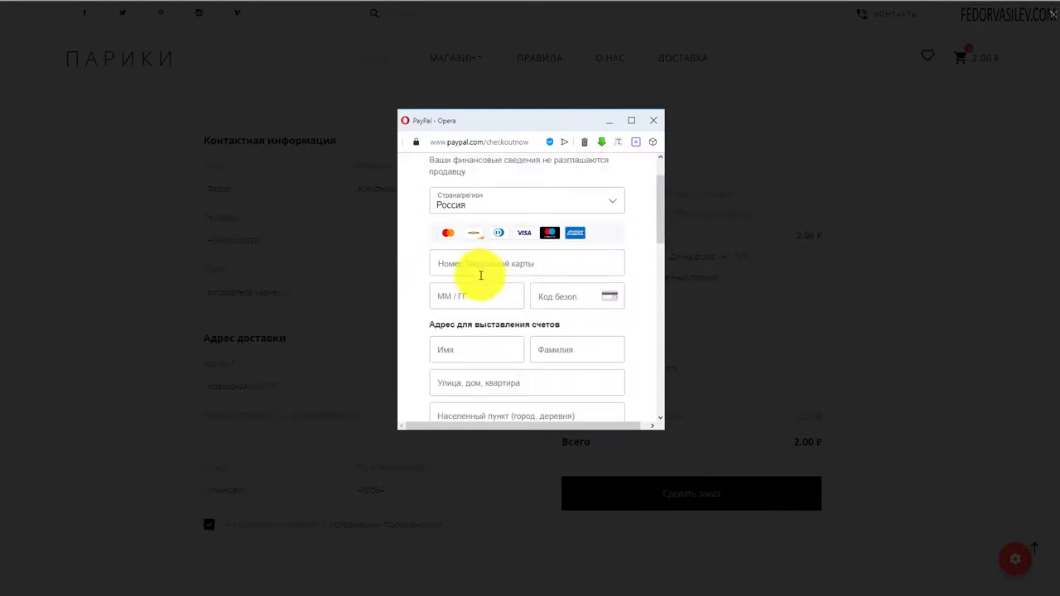
{"action": "scroll", "coordinate": [479, 270], "scroll_direction": "down", "scroll_amount": 1}
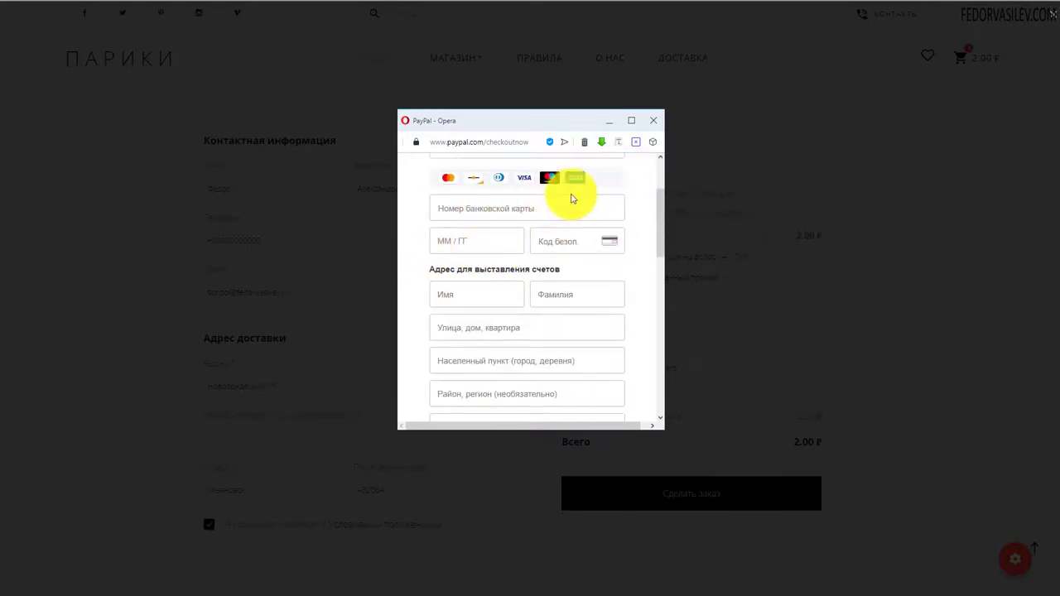
{"action": "scroll", "coordinate": [547, 251], "scroll_direction": "down", "scroll_amount": 4}
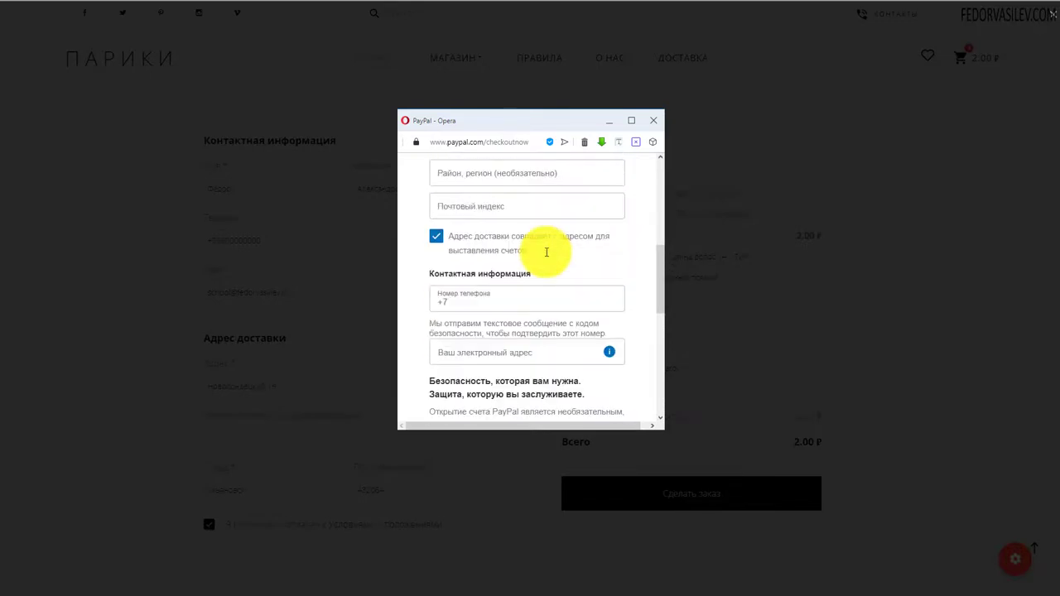
{"action": "scroll", "coordinate": [546, 251], "scroll_direction": "down", "scroll_amount": 8}
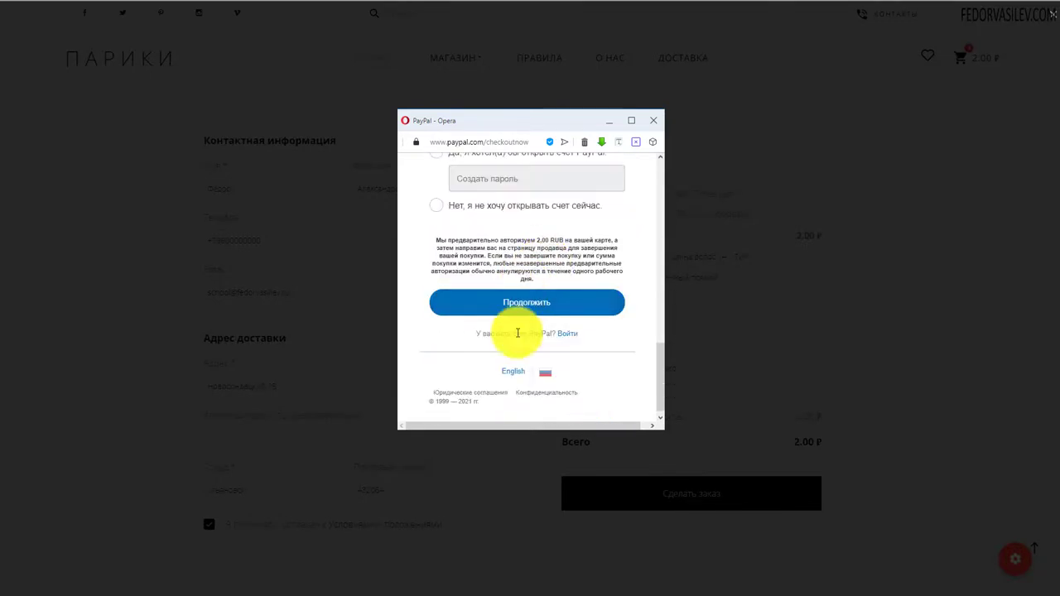
{"action": "scroll", "coordinate": [518, 333], "scroll_direction": "up", "scroll_amount": 10}
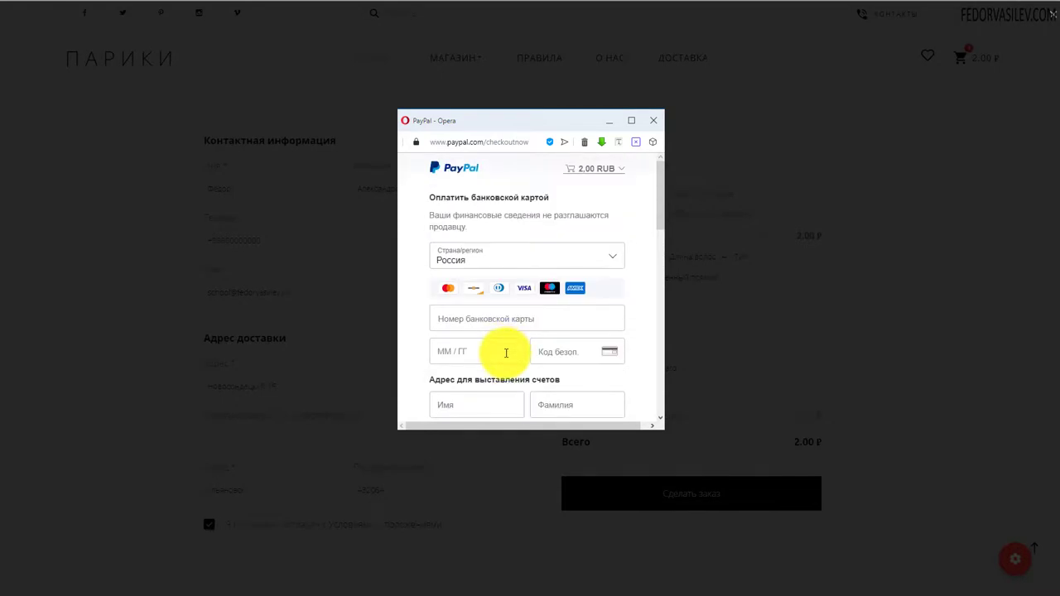
{"action": "scroll", "coordinate": [542, 373], "scroll_direction": "down", "scroll_amount": 5}
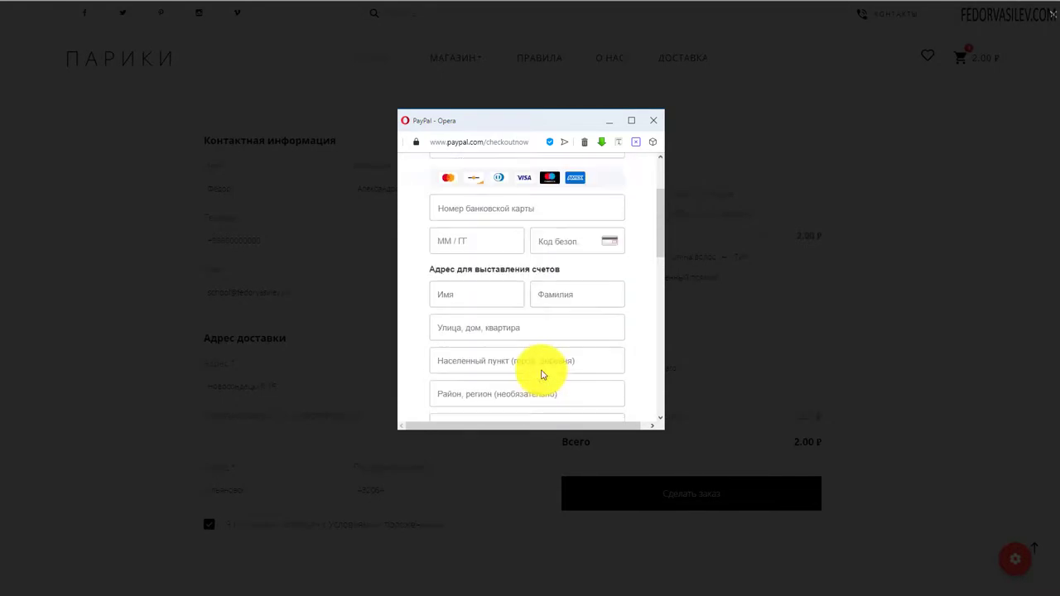
{"action": "scroll", "coordinate": [543, 380], "scroll_direction": "down", "scroll_amount": 4}
{"action": "scroll", "coordinate": [544, 383], "scroll_direction": "up", "scroll_amount": 12}
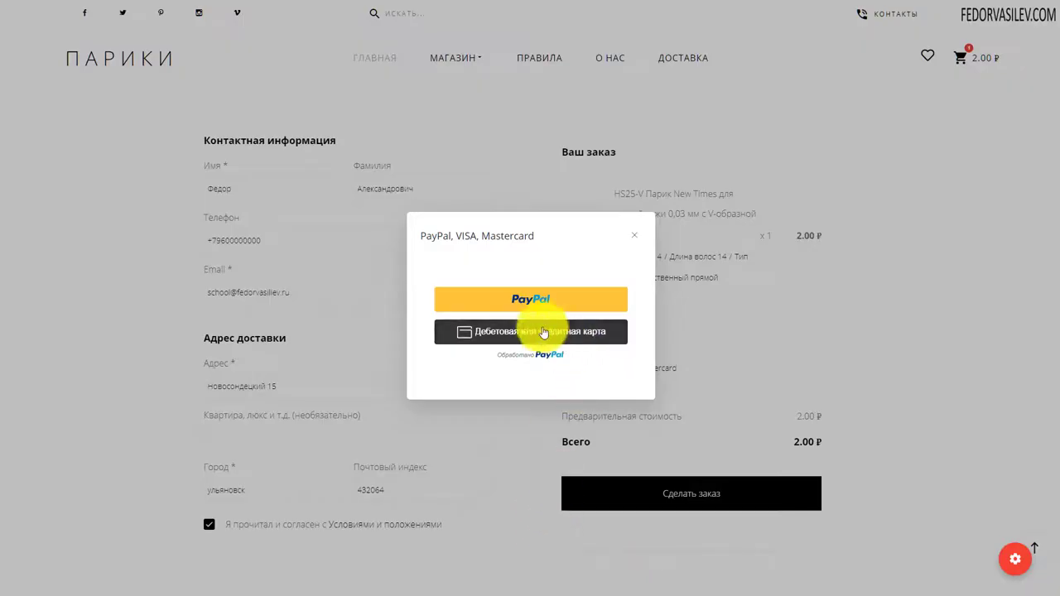
Choose PayPal as the payment option and review the order summary and delivery address in the PayPal checkout window.
{"action": "left_click", "coordinate": [534, 303]}
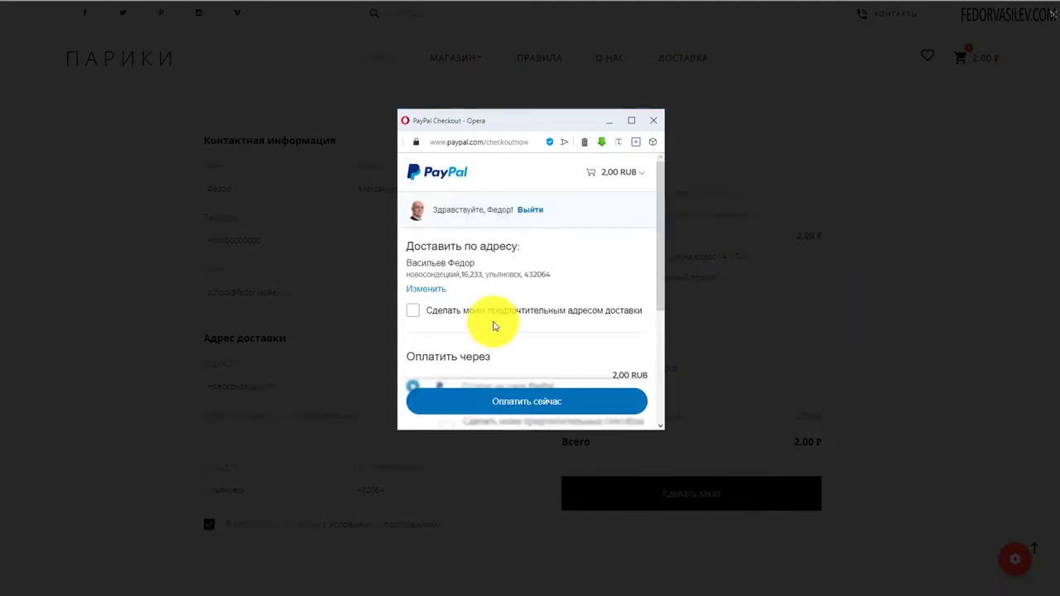
{"action": "left_click", "coordinate": [642, 174]}
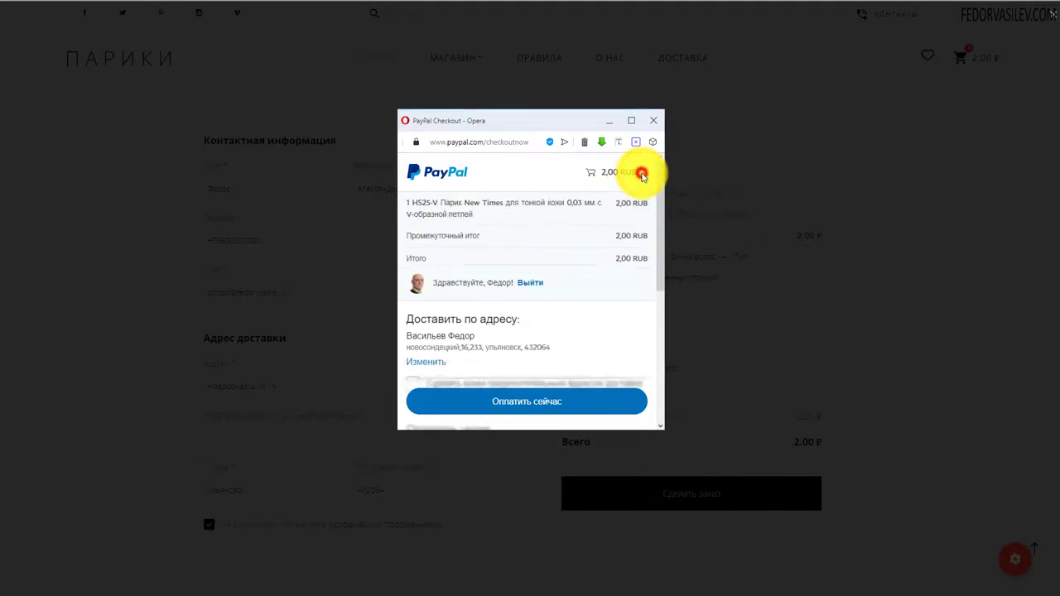
{"action": "left_click", "coordinate": [639, 170]}
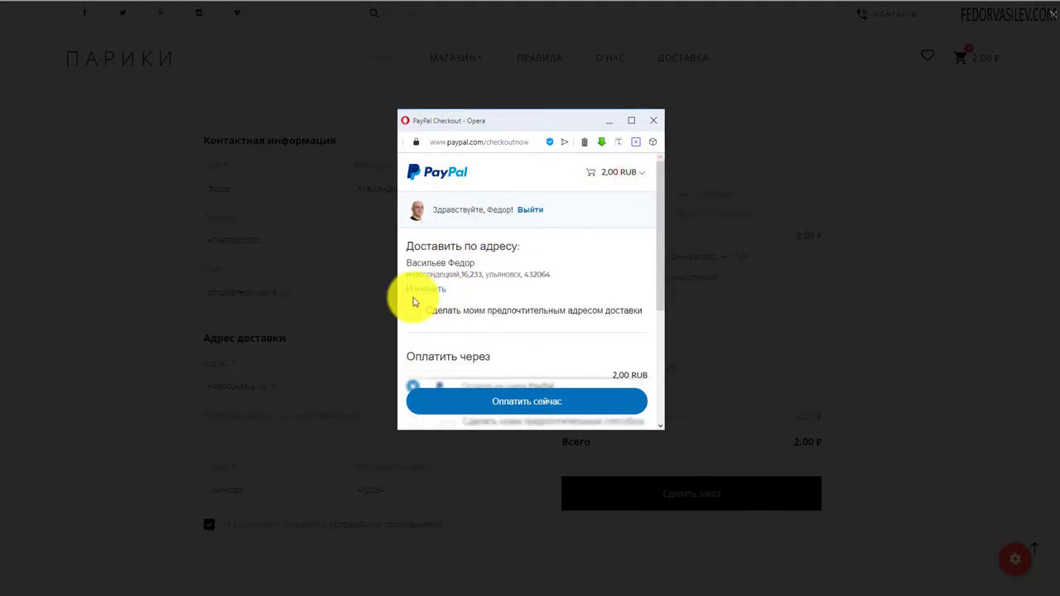
{"action": "scroll", "coordinate": [439, 289], "scroll_direction": "down", "scroll_amount": 1}
{"action": "scroll", "coordinate": [439, 296], "scroll_direction": "up", "scroll_amount": 1}
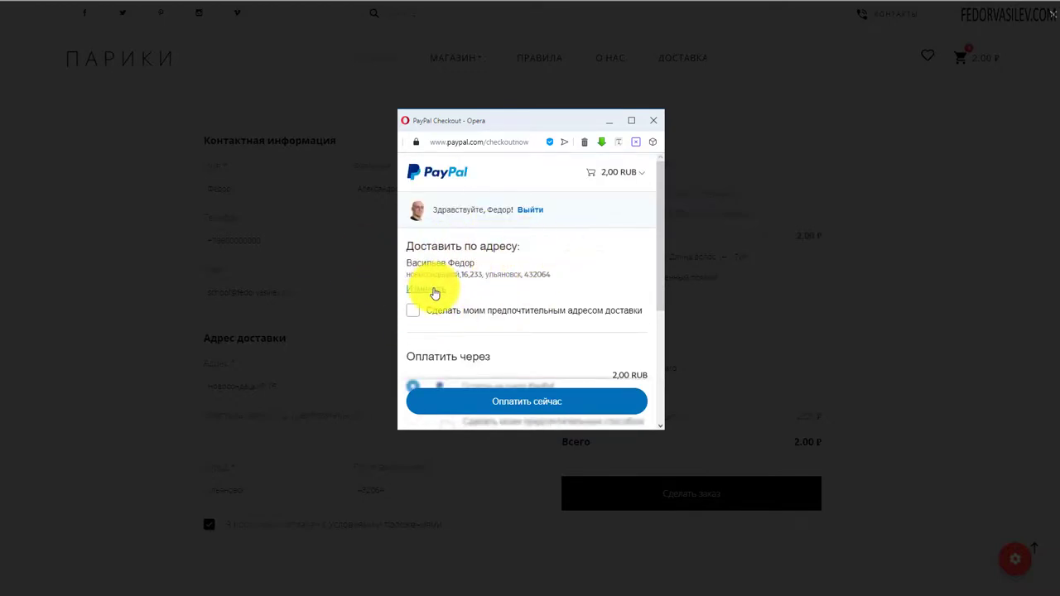
Open the delivery address selection for changing and review the available payment sources, keeping the PayPal balance selected.
{"action": "left_click", "coordinate": [432, 289]}
{"action": "scroll", "coordinate": [575, 290], "scroll_direction": "down", "scroll_amount": 2}
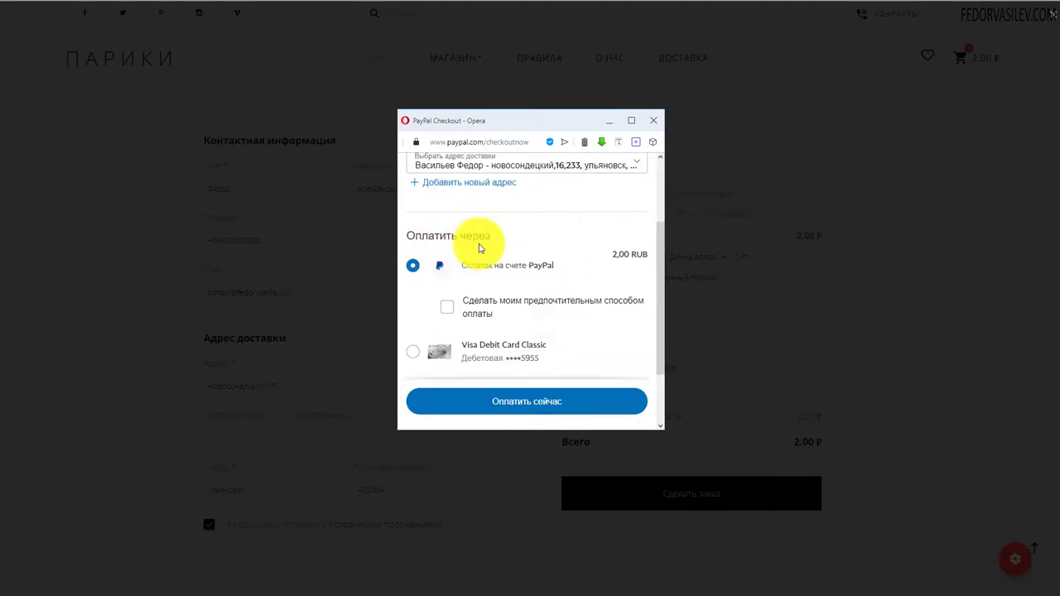
{"action": "scroll", "coordinate": [544, 279], "scroll_direction": "down", "scroll_amount": 1}
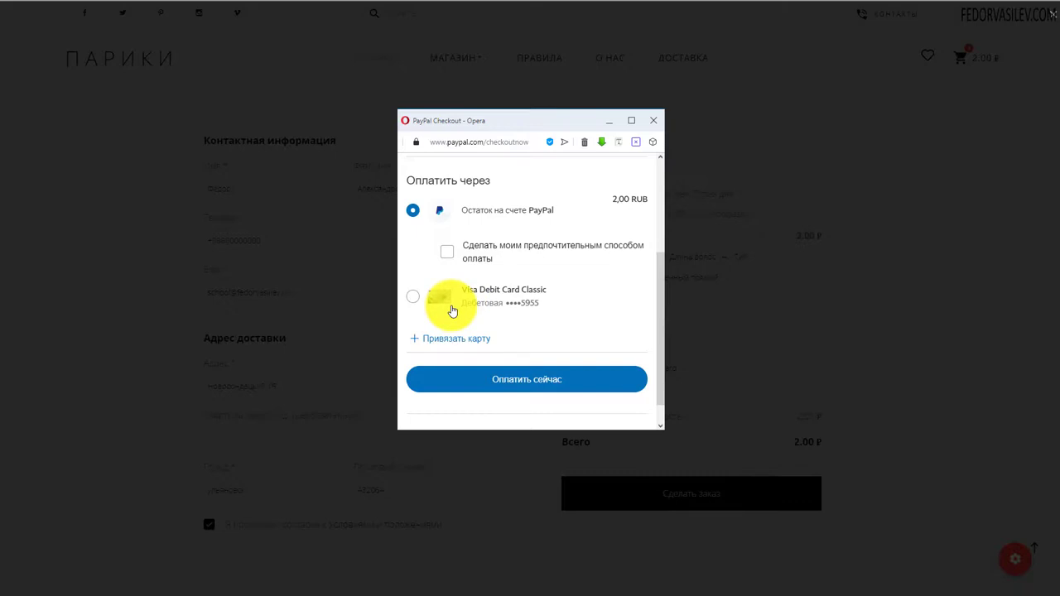
{"action": "scroll", "coordinate": [574, 244], "scroll_direction": "down", "scroll_amount": 1}
{"action": "scroll", "coordinate": [539, 272], "scroll_direction": "up", "scroll_amount": 3}
{"action": "scroll", "coordinate": [442, 289], "scroll_direction": "down", "scroll_amount": 1}
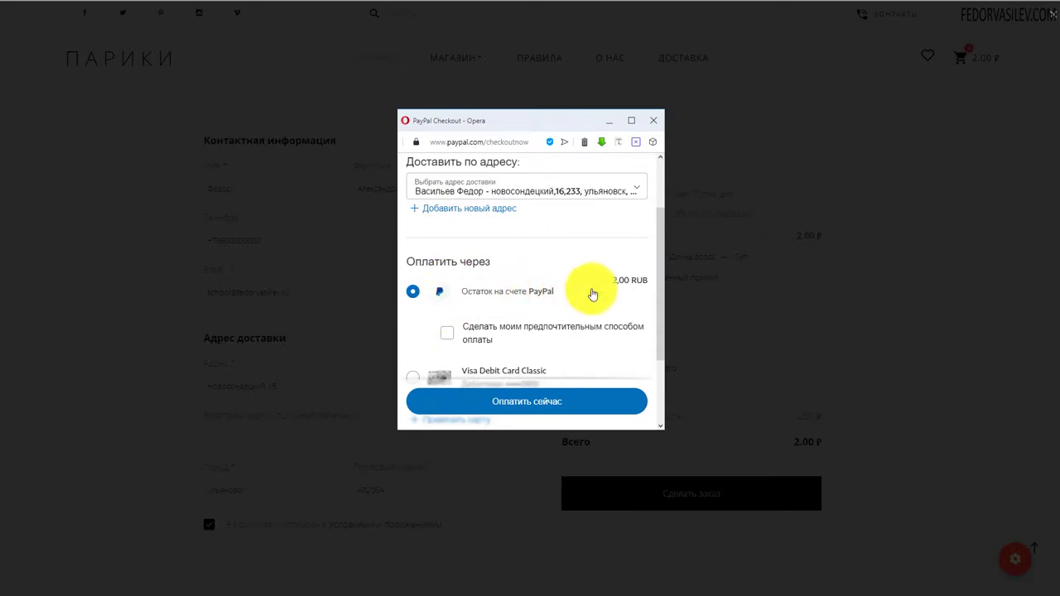
{"action": "scroll", "coordinate": [575, 246], "scroll_direction": "down", "scroll_amount": 2}
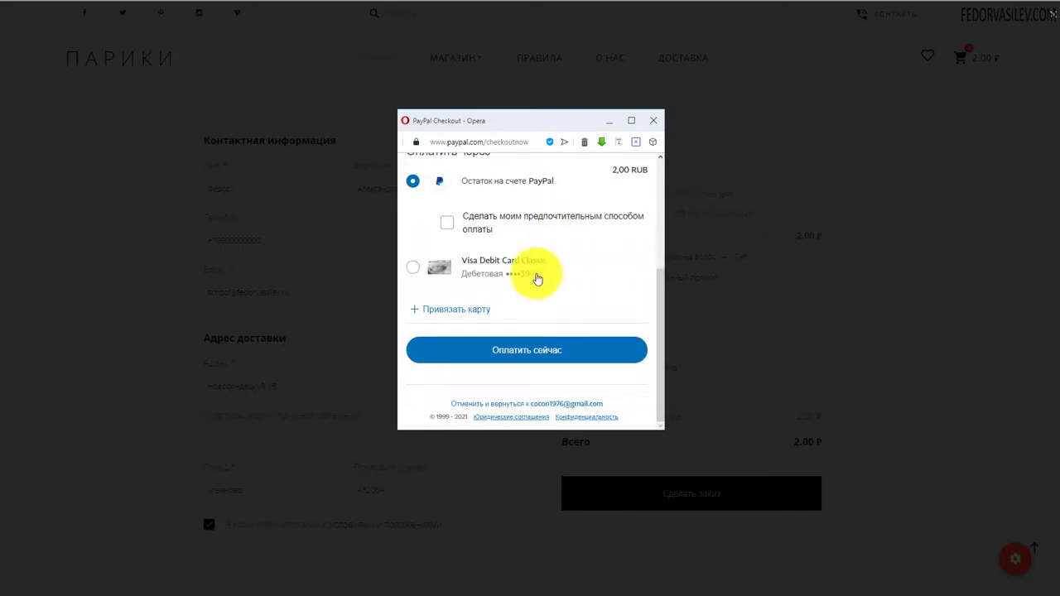
Pay for the order with the PayPal balance and view the store's order confirmation page.
{"action": "left_click", "coordinate": [503, 350]}
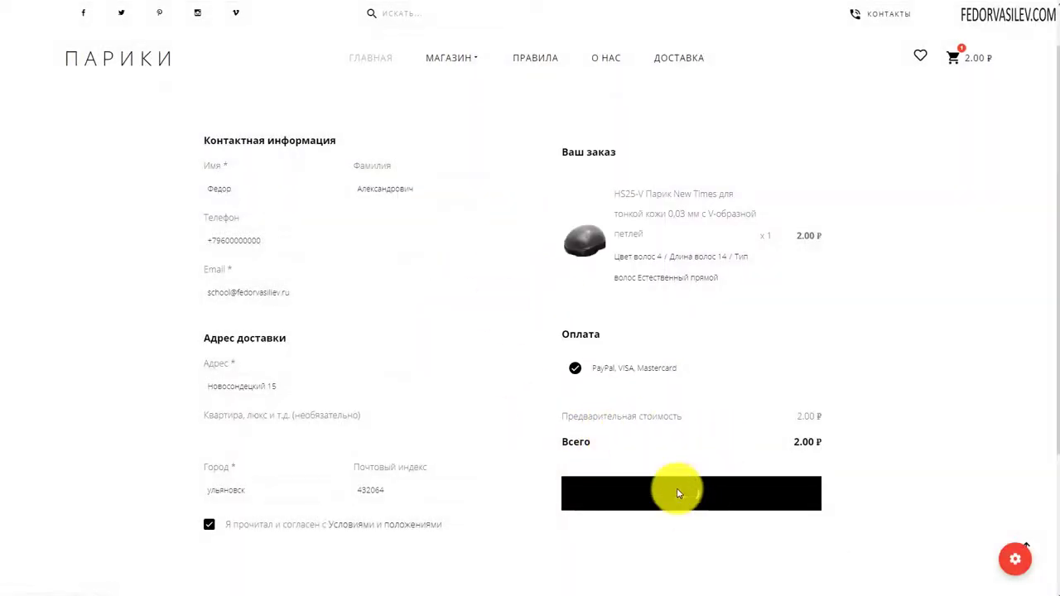
{"action": "scroll", "coordinate": [405, 246], "scroll_direction": "down", "scroll_amount": 1}
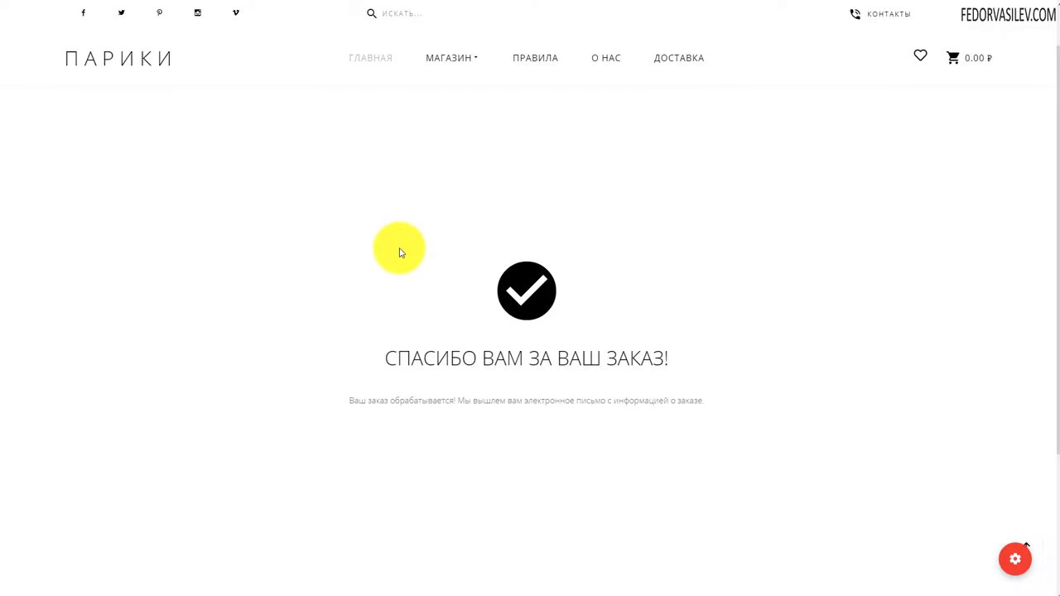
{"action": "scroll", "coordinate": [332, 398], "scroll_direction": "down", "scroll_amount": 1}
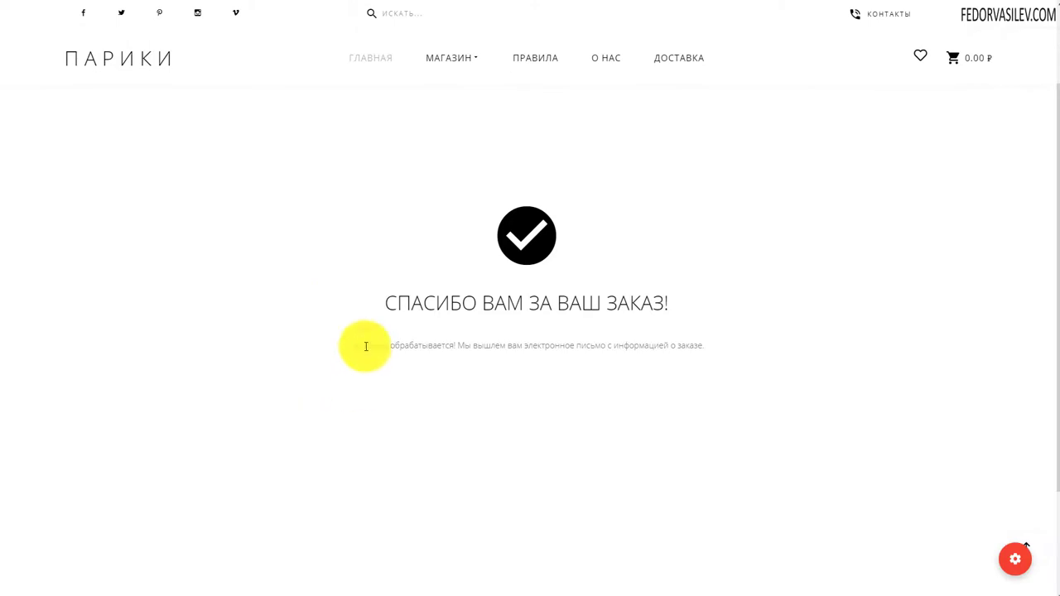
{"action": "scroll", "coordinate": [501, 329], "scroll_direction": "up", "scroll_amount": 1}
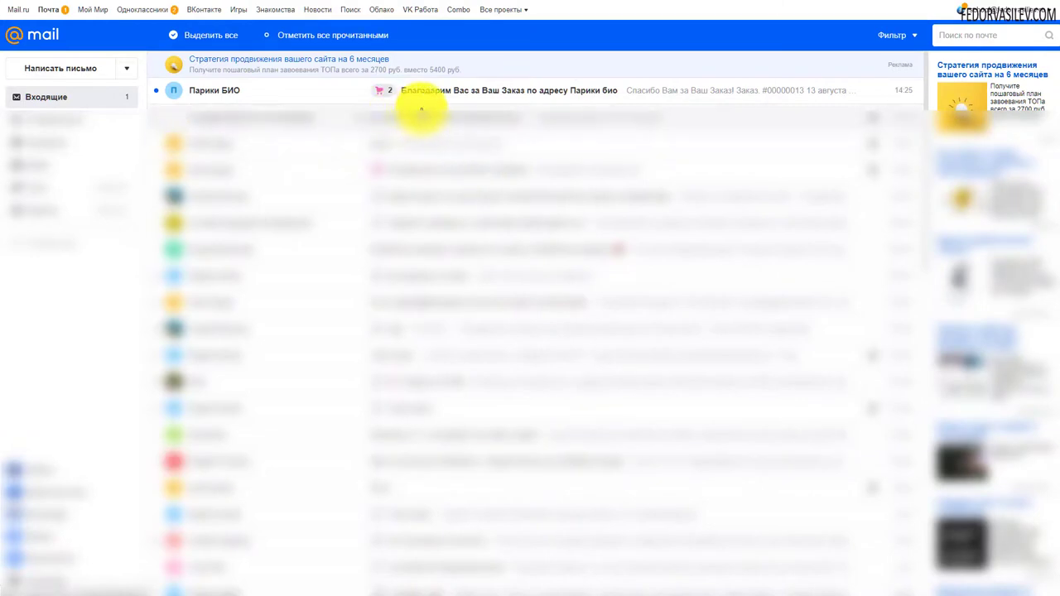
In the Mail.ru inbox, open the wig store's order email and examine its order details, payment method and customer information.
{"action": "left_click", "coordinate": [517, 94]}
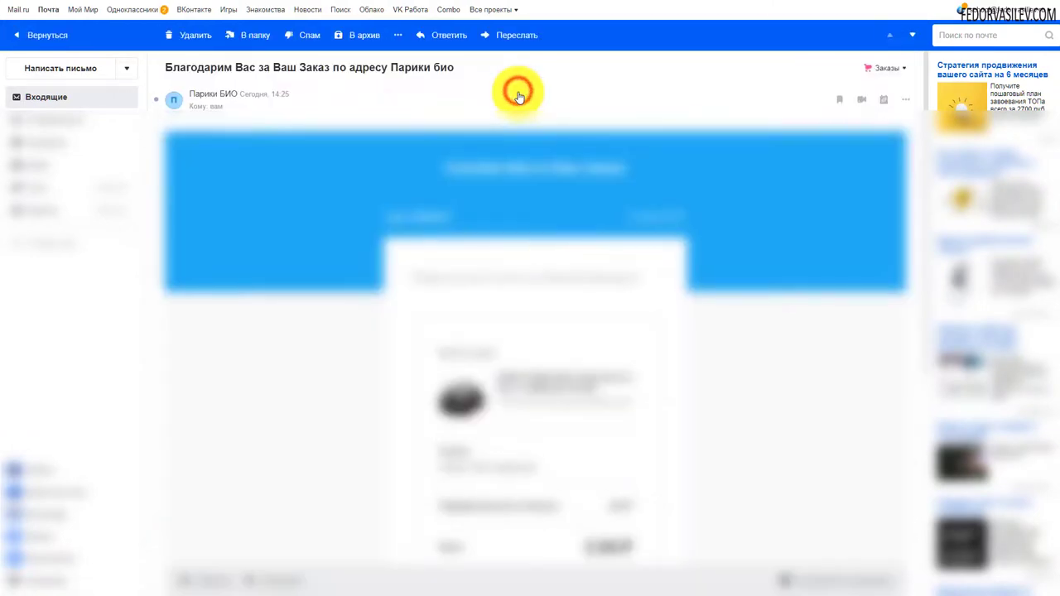
{"action": "scroll", "coordinate": [380, 259], "scroll_direction": "down", "scroll_amount": 2}
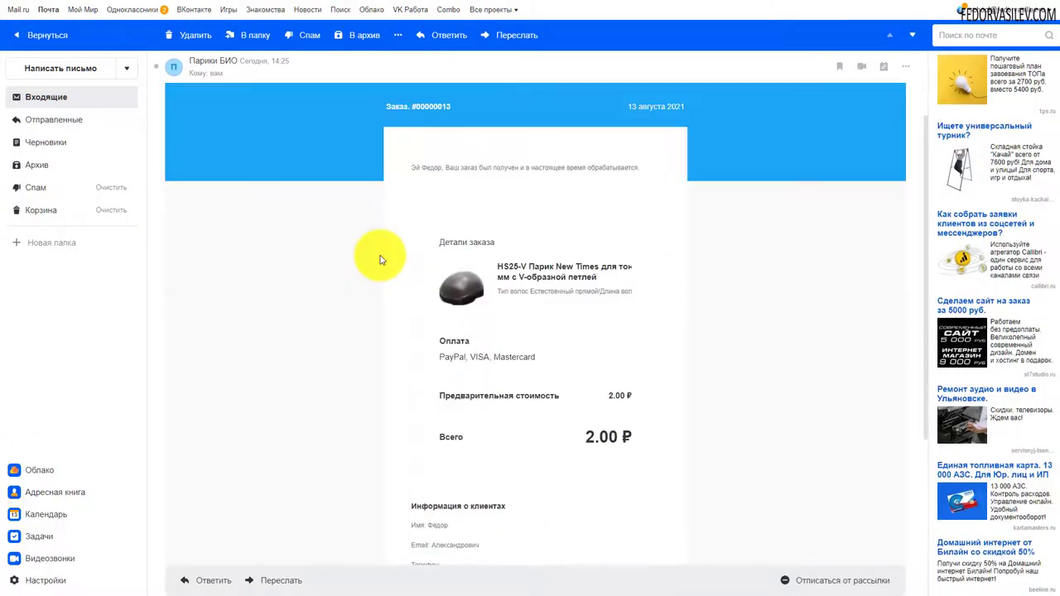
{"action": "scroll", "coordinate": [414, 303], "scroll_direction": "up", "scroll_amount": 1}
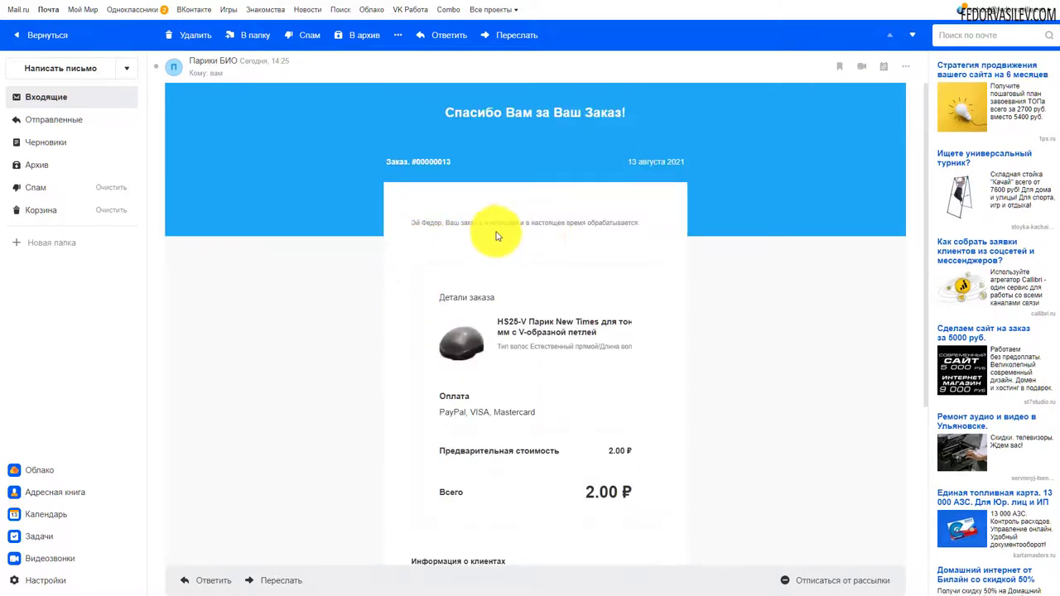
{"action": "scroll", "coordinate": [590, 240], "scroll_direction": "down", "scroll_amount": 1}
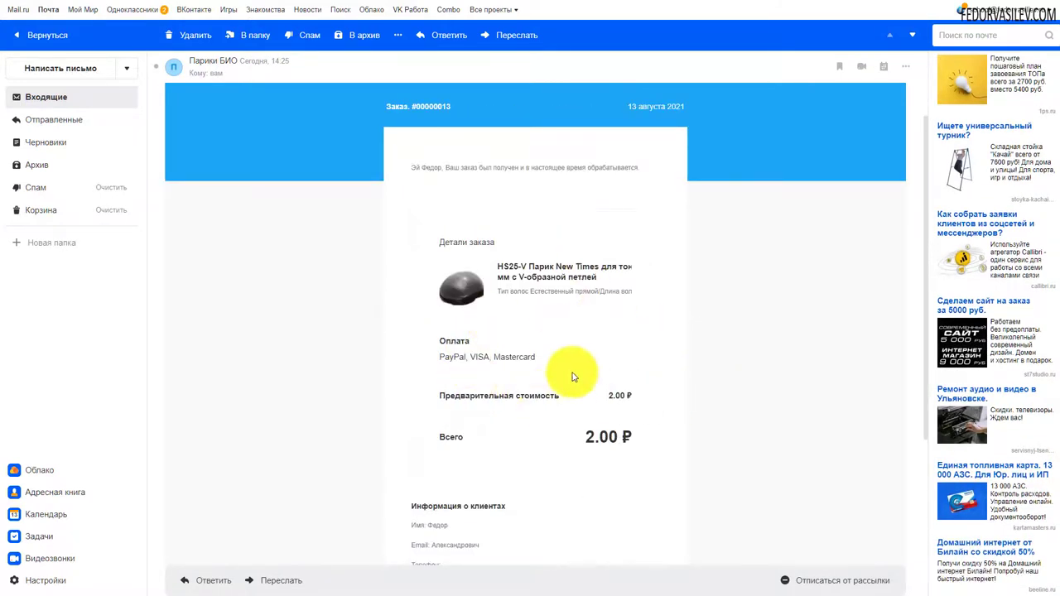
{"action": "scroll", "coordinate": [474, 238], "scroll_direction": "down", "scroll_amount": 2}
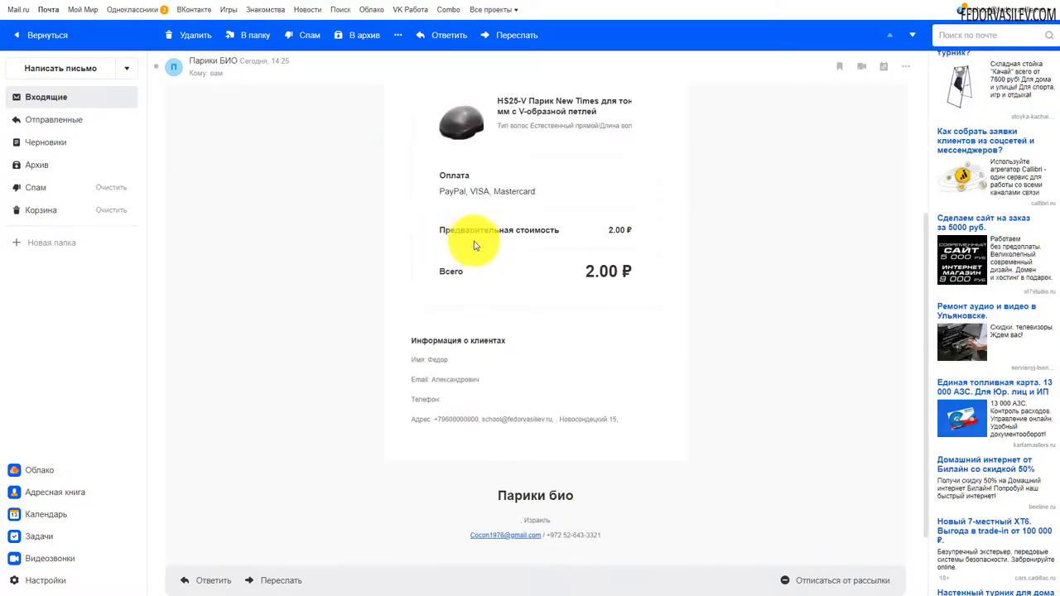
{"action": "scroll", "coordinate": [475, 245], "scroll_direction": "up", "scroll_amount": 3}
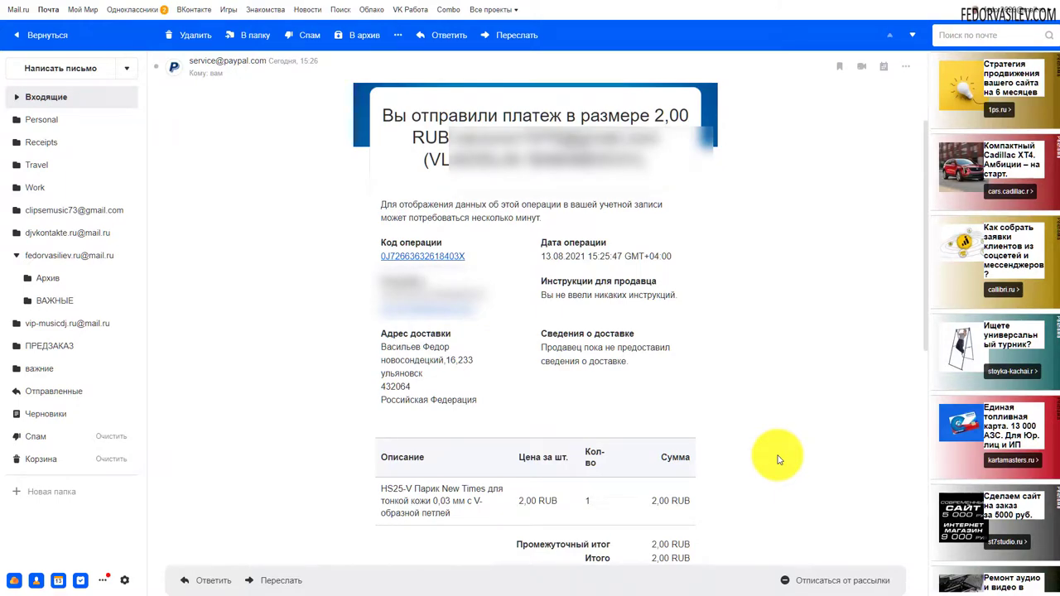
Examine the PayPal payment receipt email, highlighting the purchased wig's description, unit price and amount.
{"action": "scroll", "coordinate": [841, 470], "scroll_direction": "down", "scroll_amount": 3}
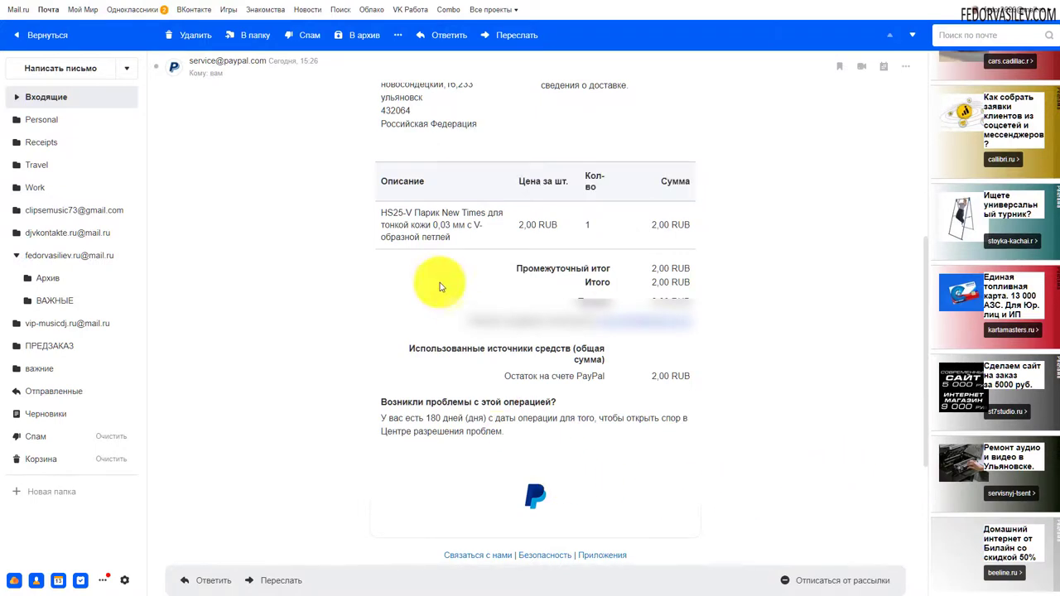
{"action": "left_click", "coordinate": [428, 226]}
{"action": "left_click_drag", "start_coordinate": [428, 226], "coordinate": [390, 221]}
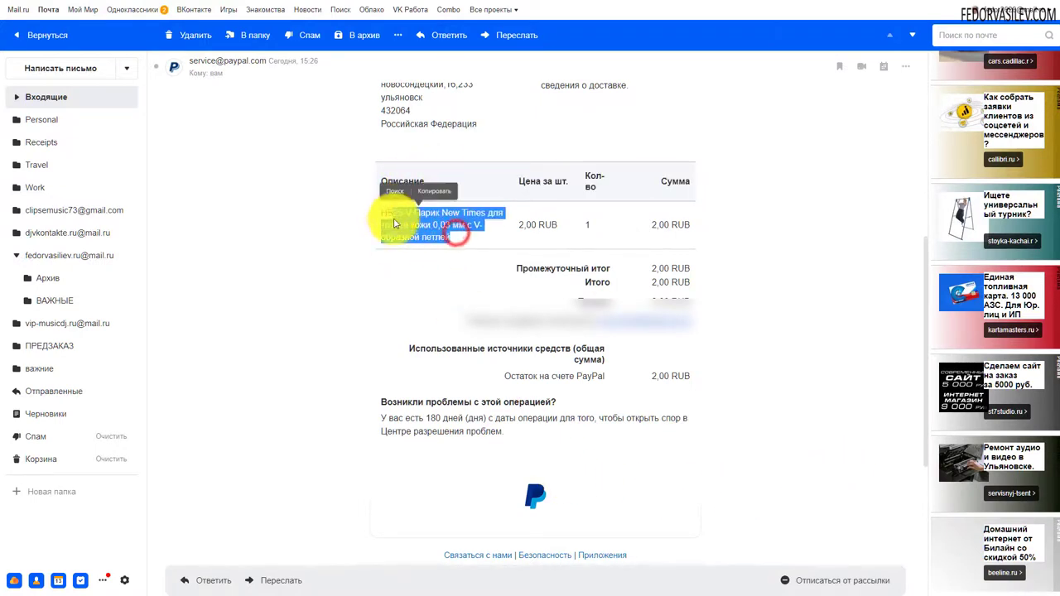
{"action": "left_click", "coordinate": [402, 229]}
{"action": "left_click_drag", "start_coordinate": [525, 225], "coordinate": [557, 226]}
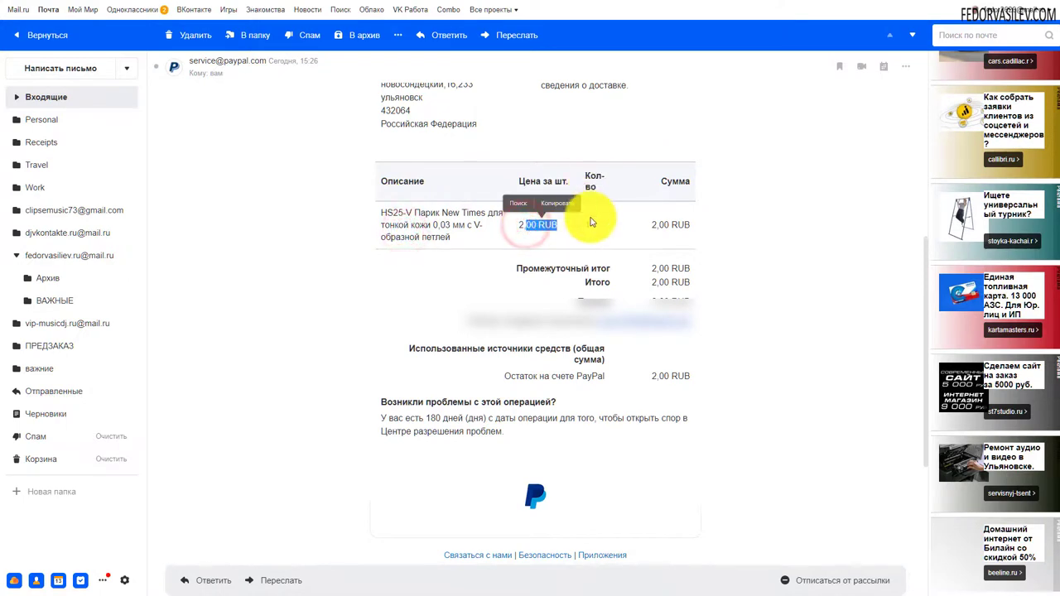
{"action": "left_click_drag", "start_coordinate": [659, 225], "coordinate": [687, 225]}
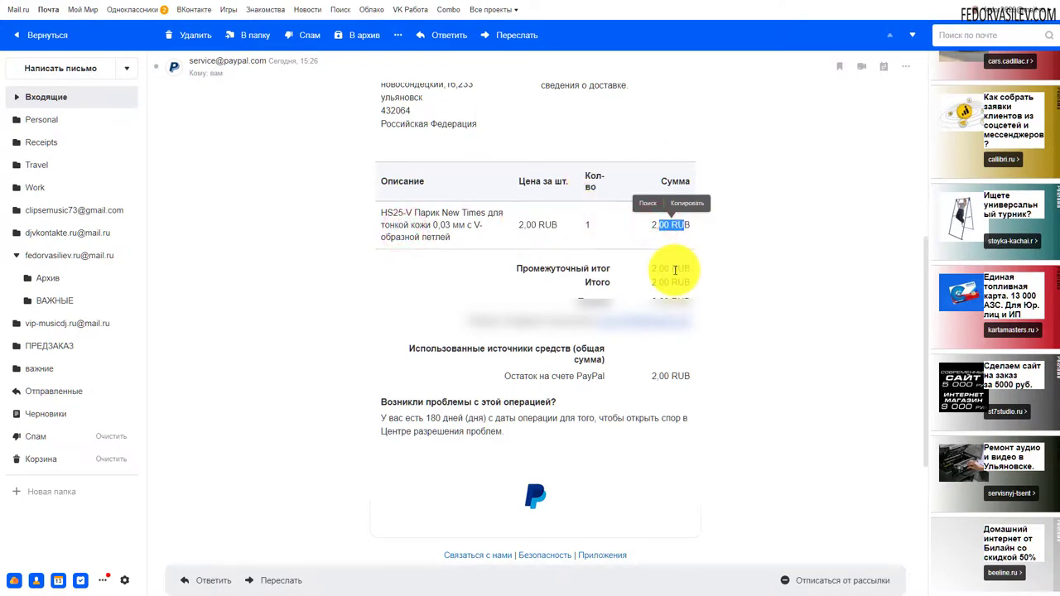
{"action": "left_click", "coordinate": [401, 311]}
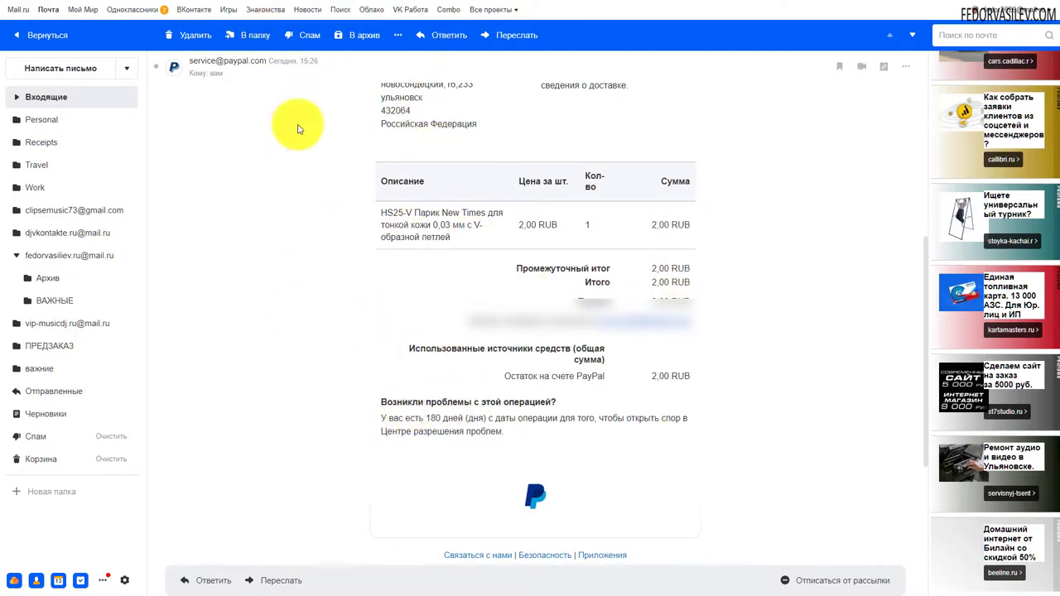
Switch to the store's orders list in the Joomla admin, open the new order, view its status options, and close it without changes.
{"action": "left_click", "coordinate": [903, 595]}
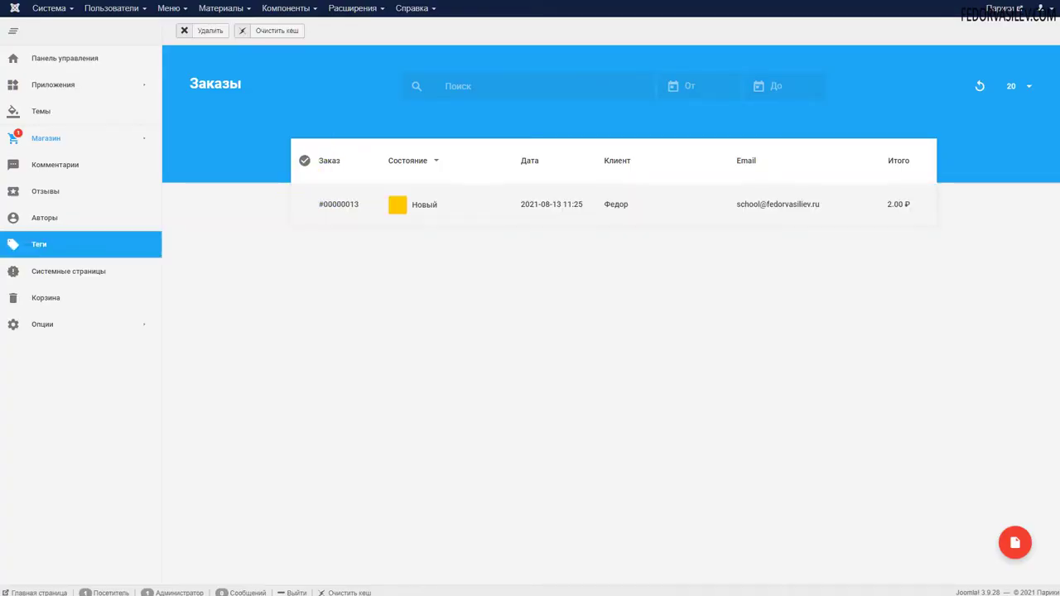
{"action": "left_click", "coordinate": [346, 215]}
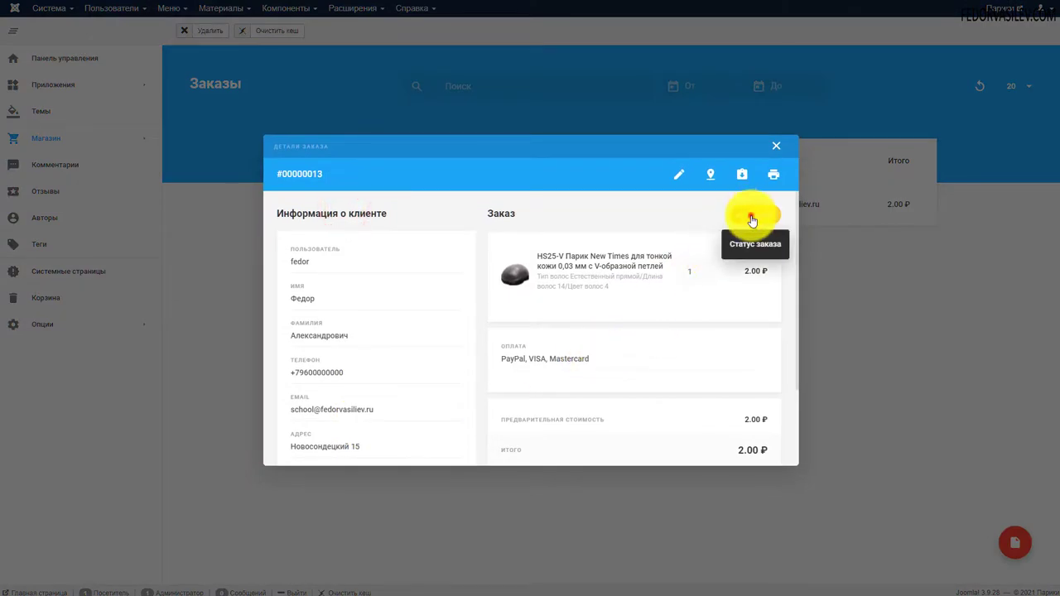
{"action": "left_click", "coordinate": [752, 219]}
{"action": "left_click", "coordinate": [462, 211]}
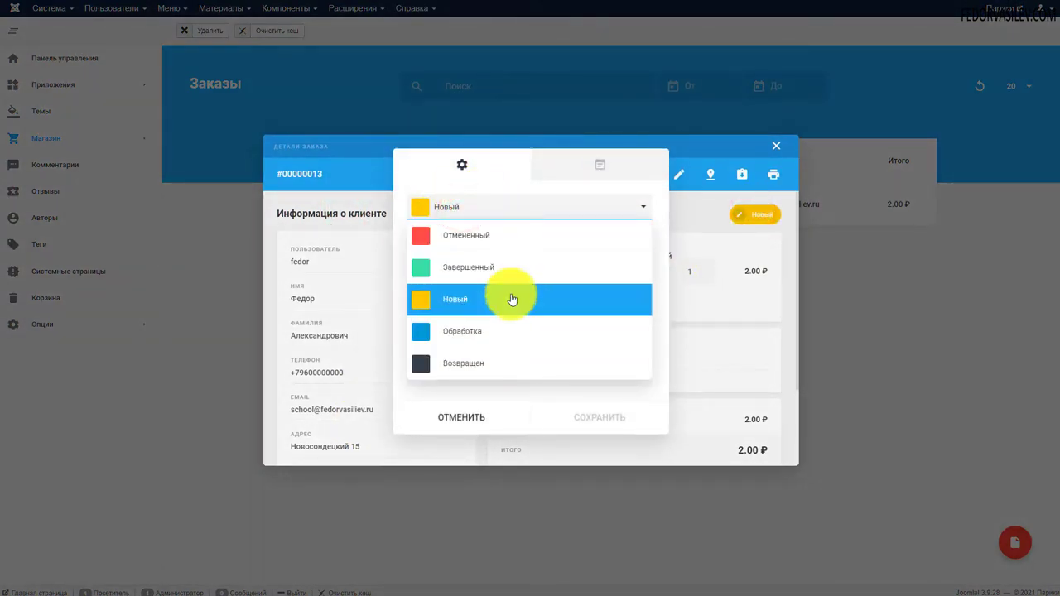
{"action": "left_click", "coordinate": [801, 160]}
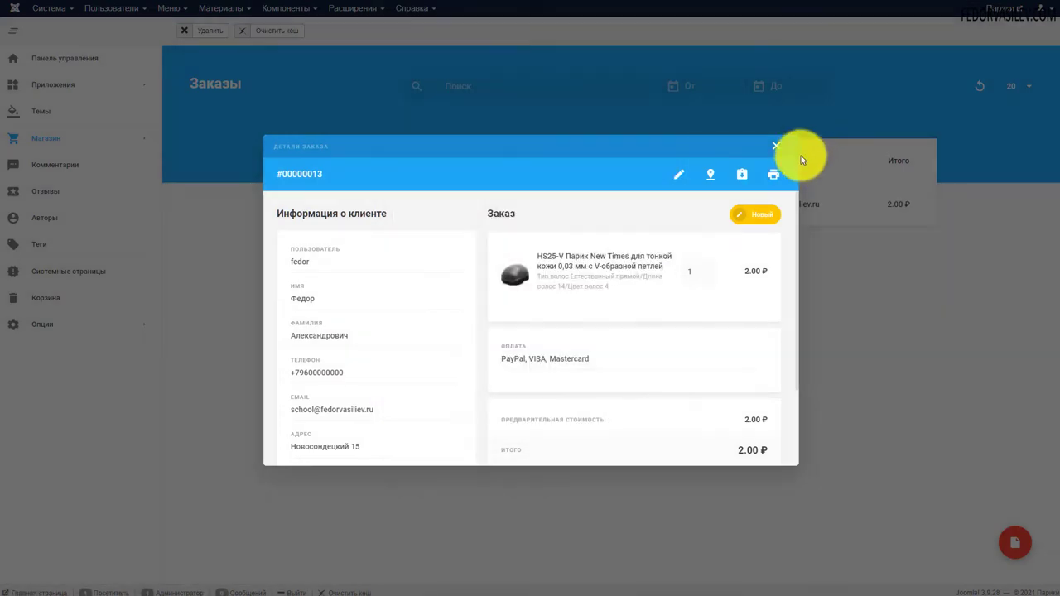
{"action": "left_click", "coordinate": [776, 146]}
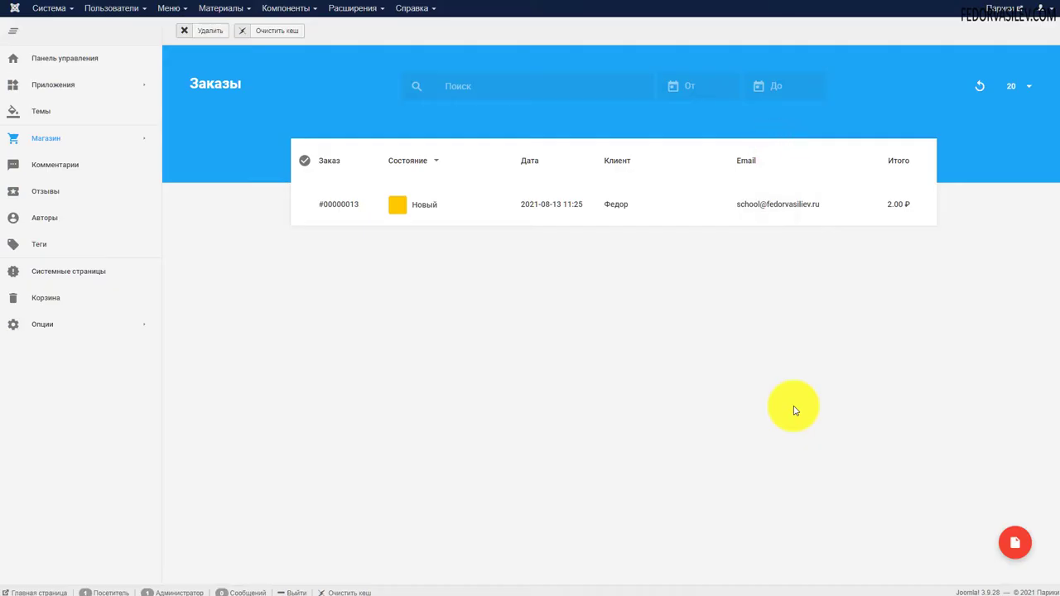